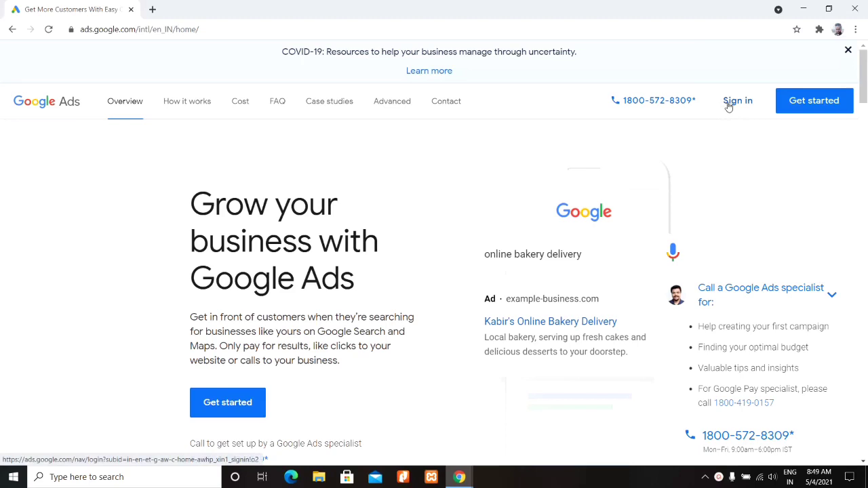
Sign in to Google Ads and start creating a new campaign.
left_click(729, 105)
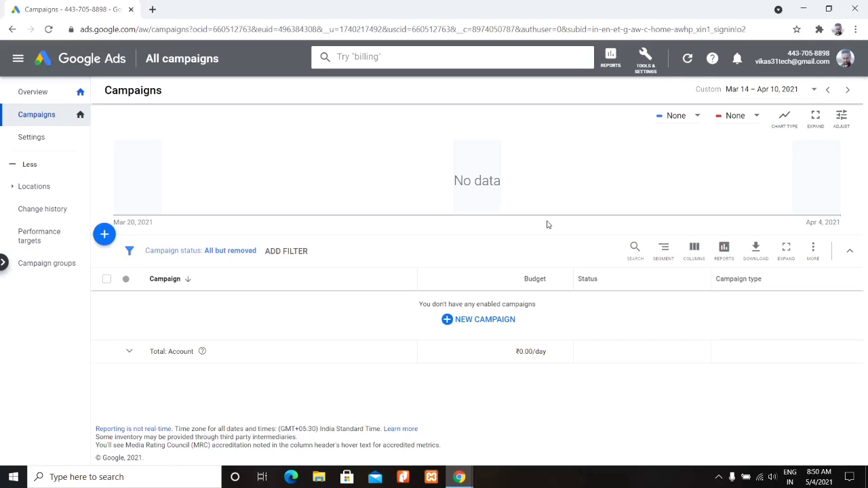
left_click(646, 62)
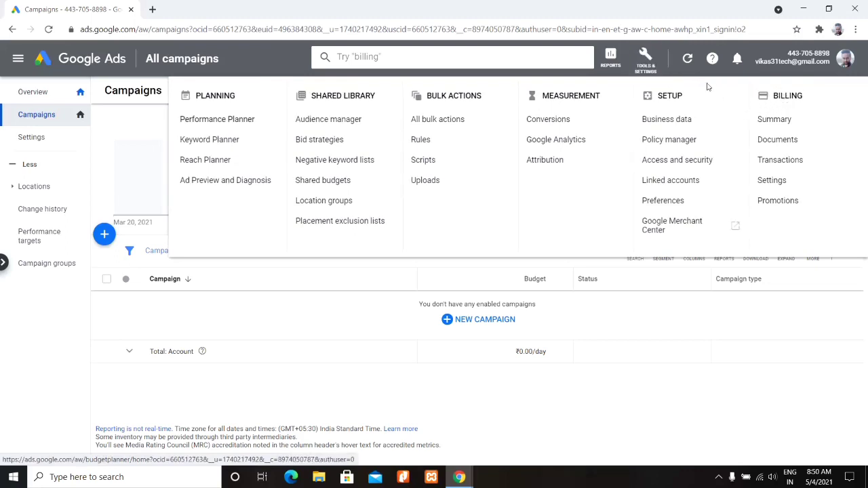
left_click(639, 66)
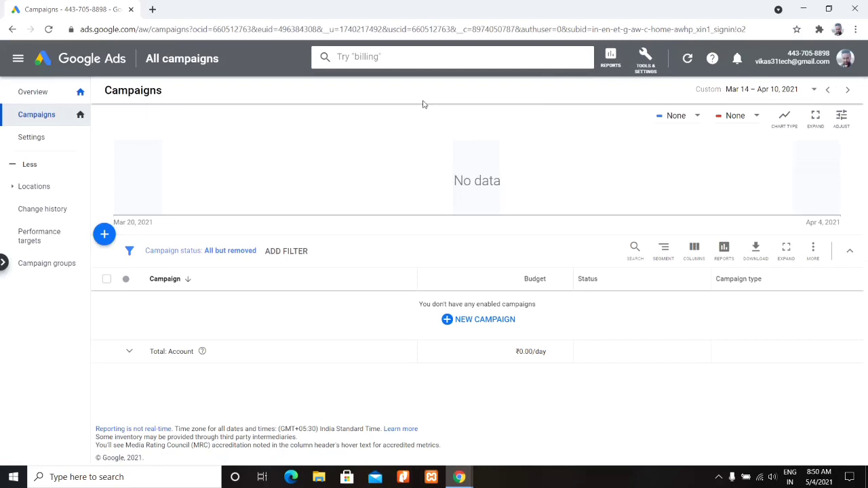
left_click(105, 241)
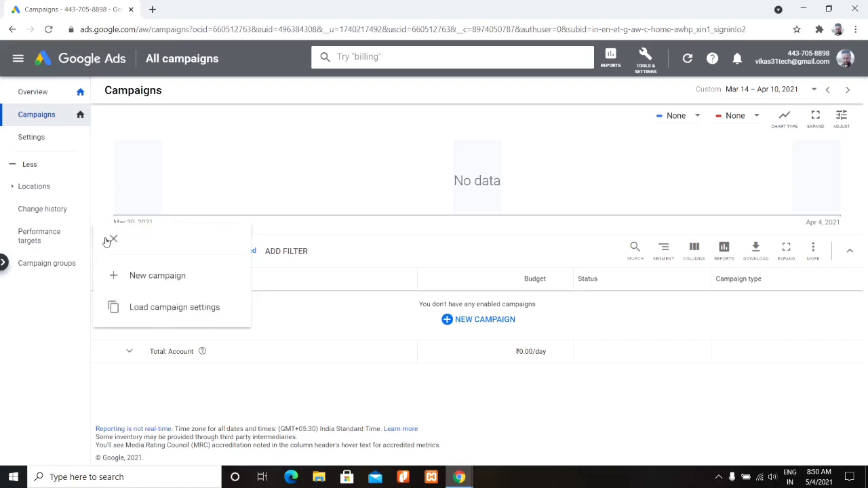
left_click(159, 287)
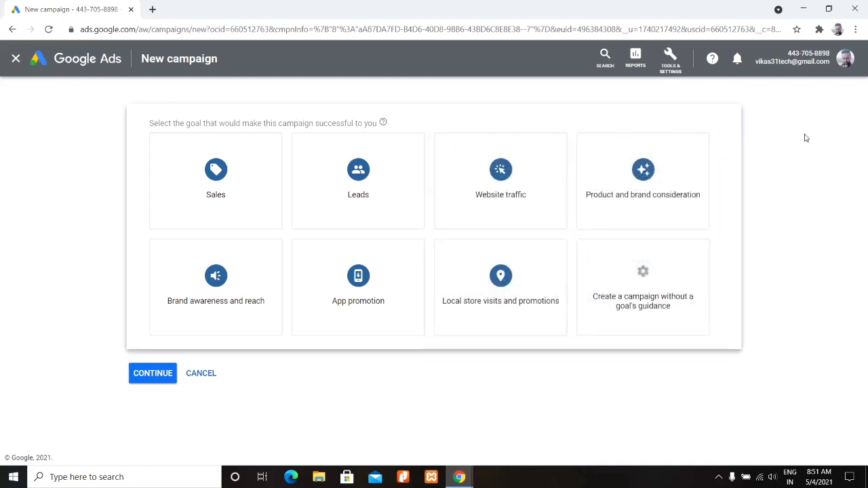
Choose the Product and brand consideration goal and continue with a Video campaign of the Influence consideration subtype.
left_click(648, 183)
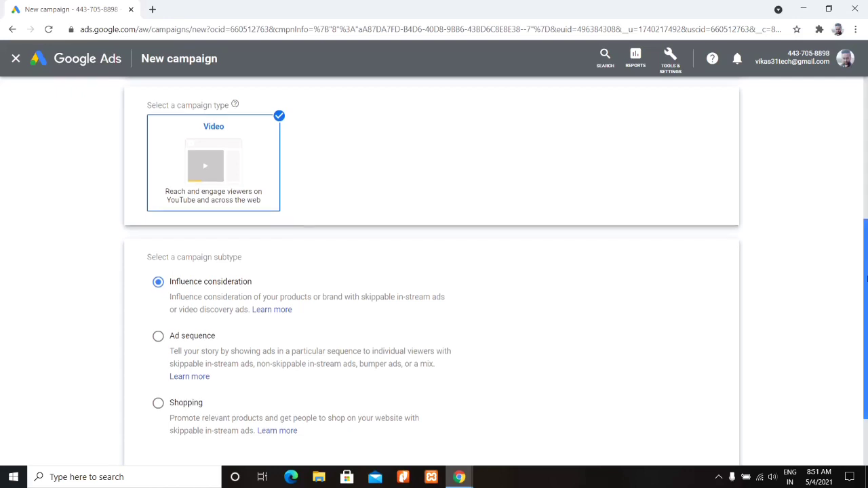
scroll(867, 332, "down", 2)
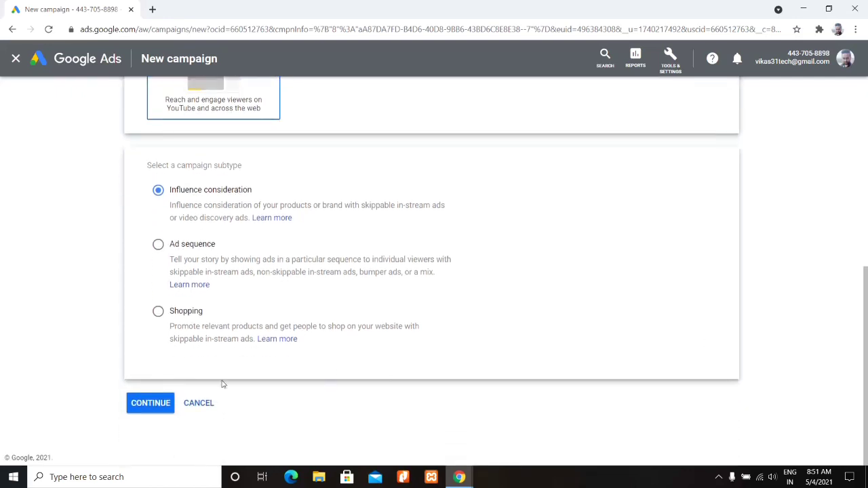
left_click(141, 406)
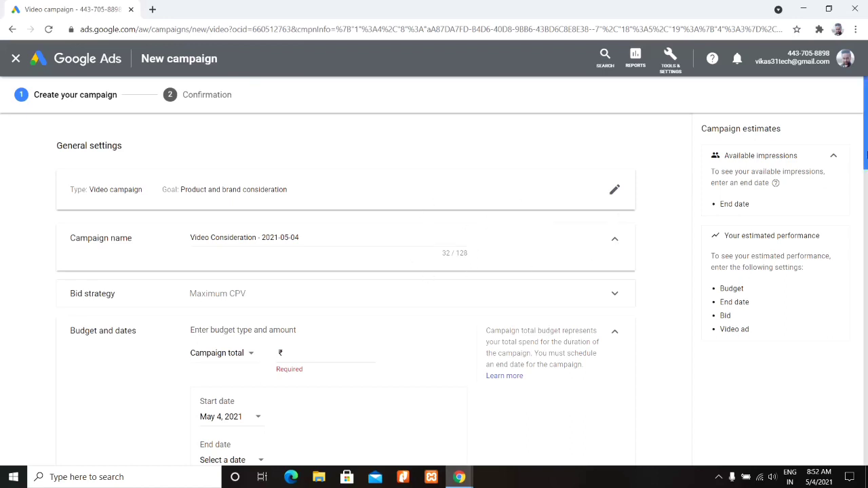
Replace the default campaign name with "paytm full kyc" and review the available bid strategy settings.
mouse_move(866, 155)
left_mouse_down()
mouse_move(867, 170)
mouse_move(867, 156)
left_mouse_up()
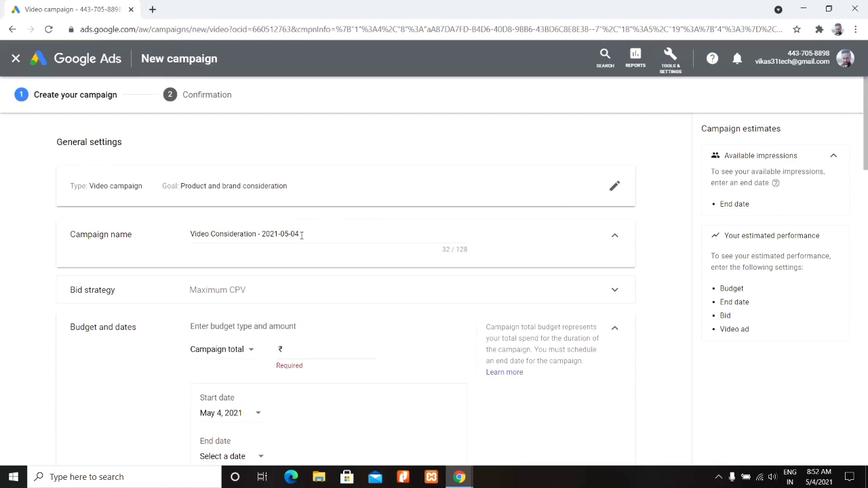
left_click(301, 235)
key("BackSpace")
key("BackSpace")
key("BackSpace")
key("BackSpace")
key("BackSpace")
key("BackSpace")
key("BackSpace")
key("BackSpace")
key("BackSpace")
key("BackSpace")
key("BackSpace")
key("BackSpace")
key("BackSpace")
key("BackSpace")
key("BackSpace")
key("BackSpace")
key("BackSpace")
key("BackSpace")
key("BackSpace")
key("BackSpace")
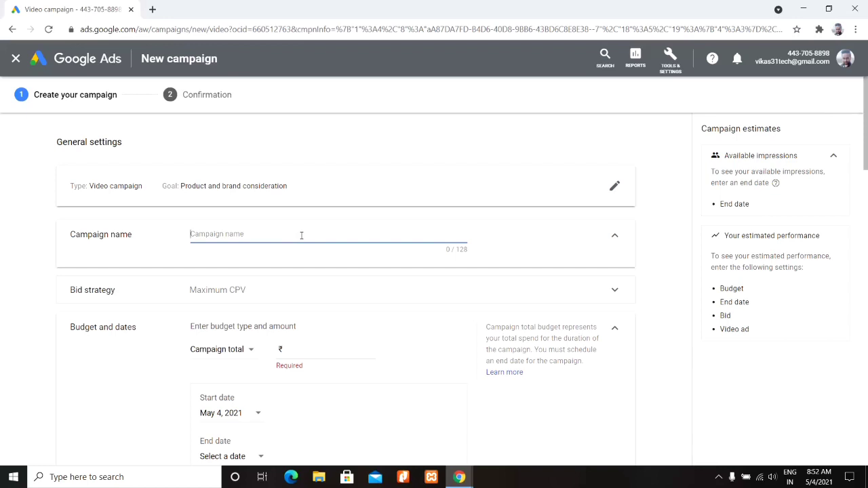
type("paytm full kyc")
left_click(326, 300)
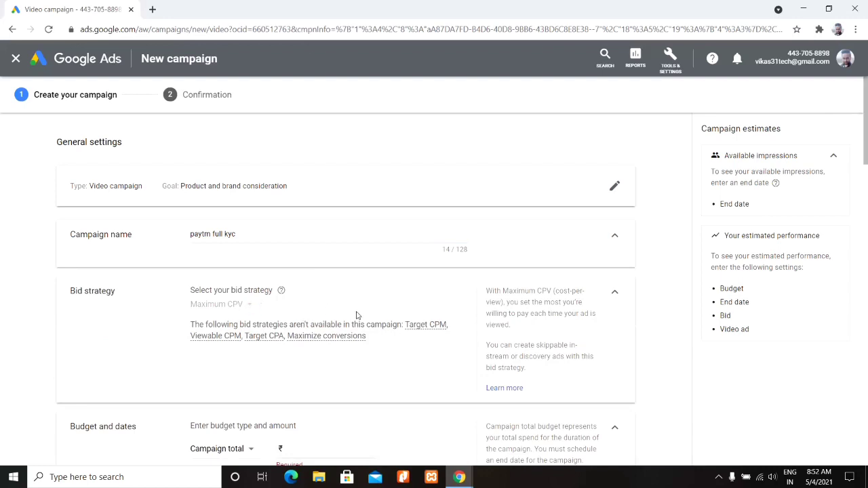
left_click(613, 297)
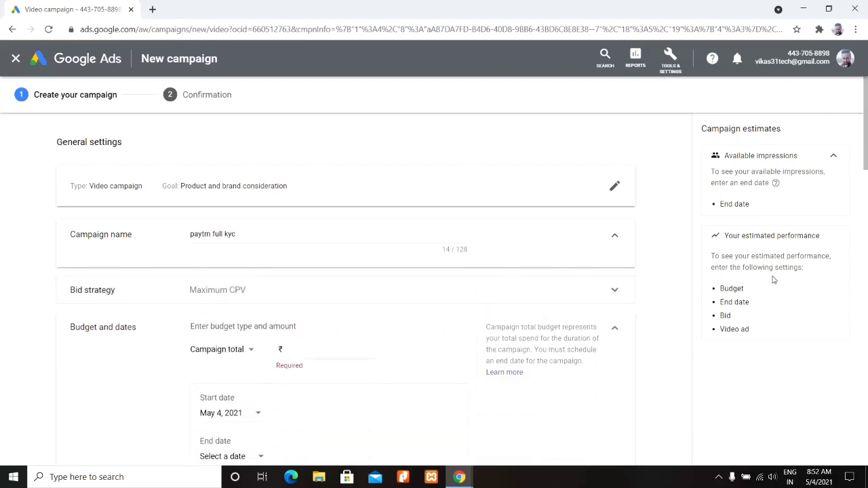
Set the campaign's budget type to Daily with an amount of ₹50.
scroll(866, 144, "down", 2)
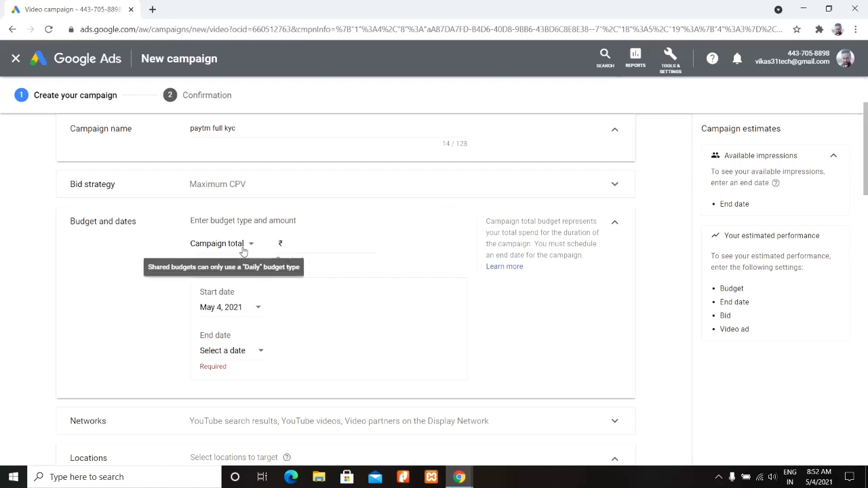
left_click(243, 251)
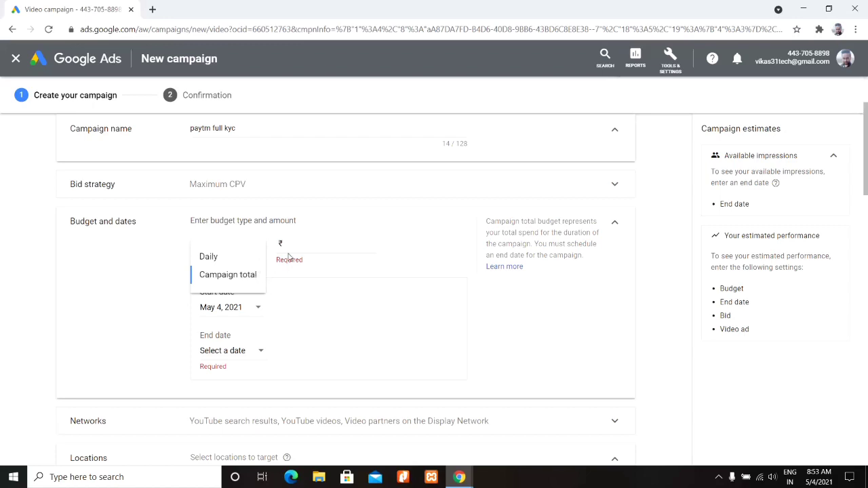
left_click(251, 259)
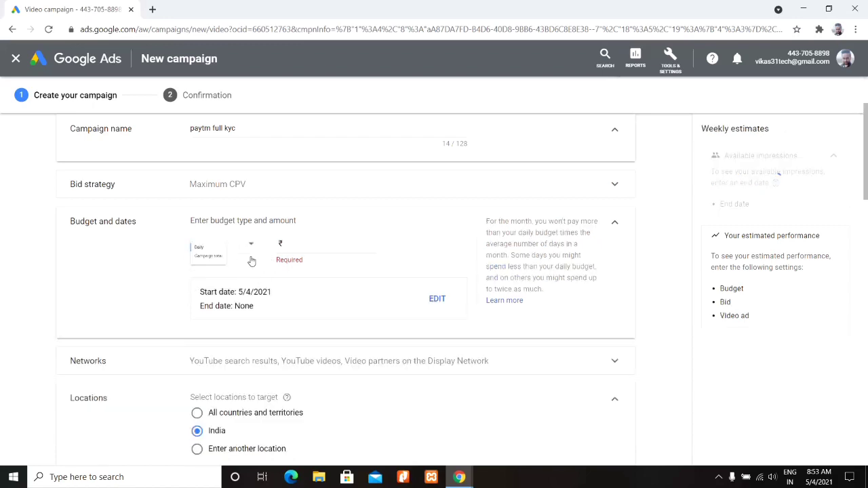
left_click(313, 242)
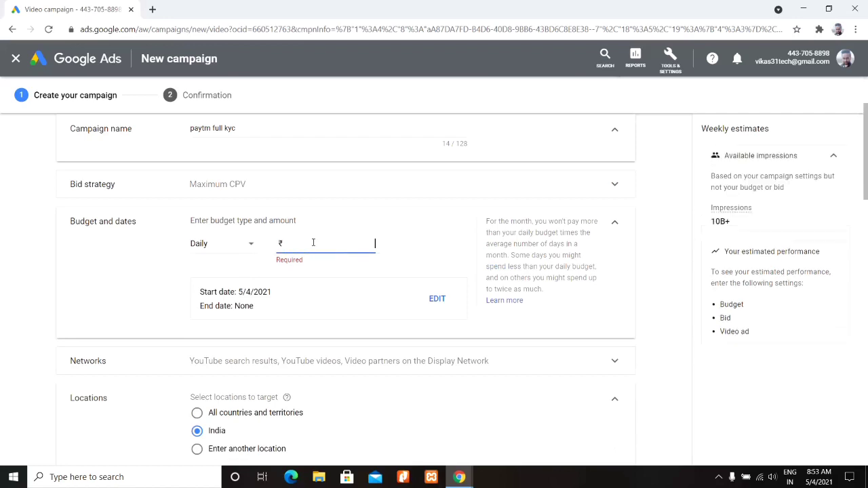
type("500")
Set the campaign's end date to May 9, 2021.
left_click(434, 300)
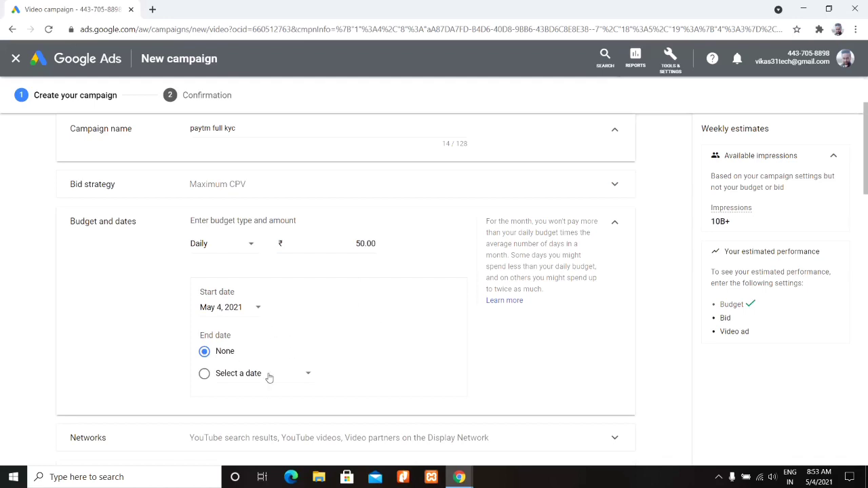
left_click(247, 380)
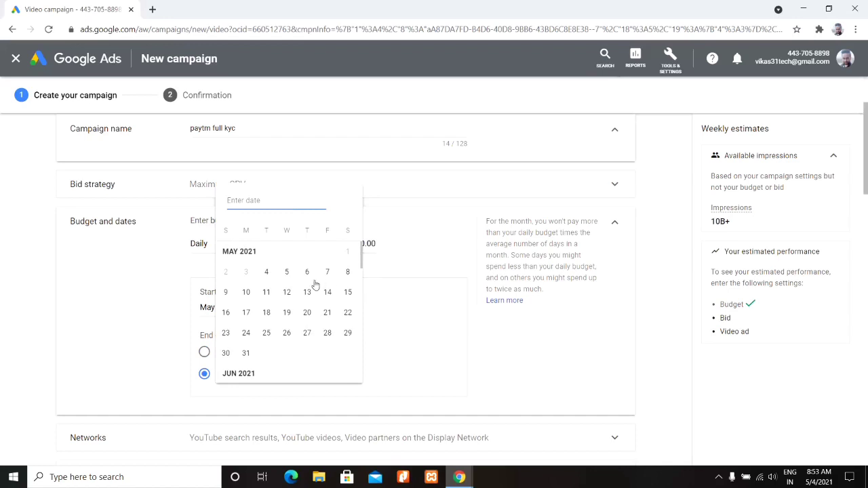
left_click(227, 296)
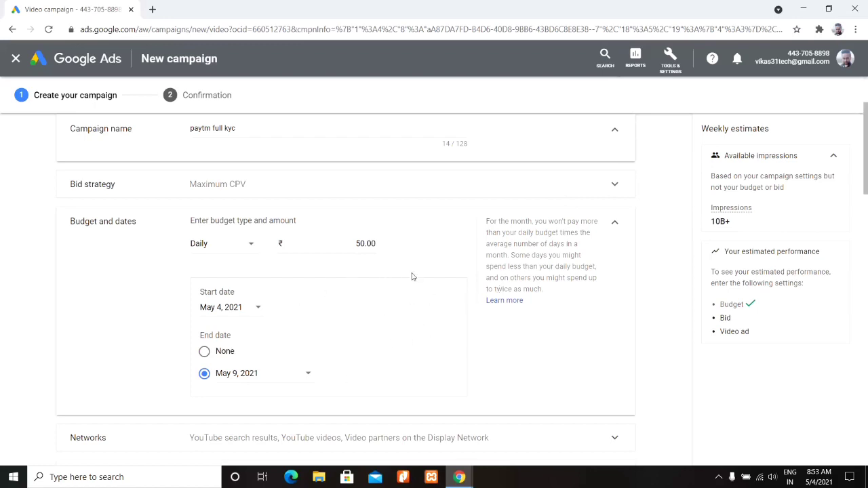
left_click(250, 244)
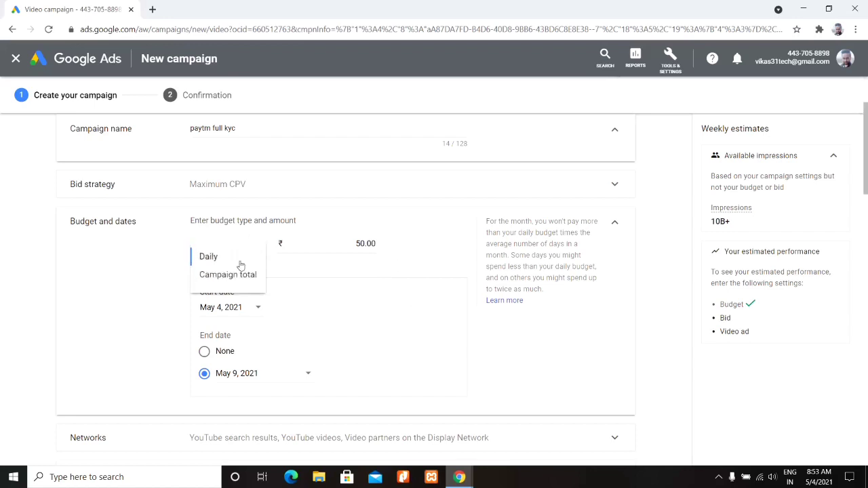
left_click(372, 268)
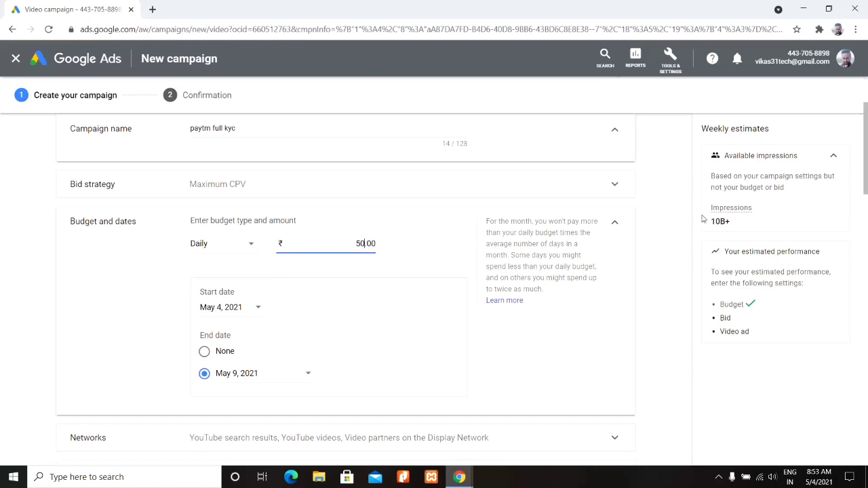
scroll(866, 200, "down", 2)
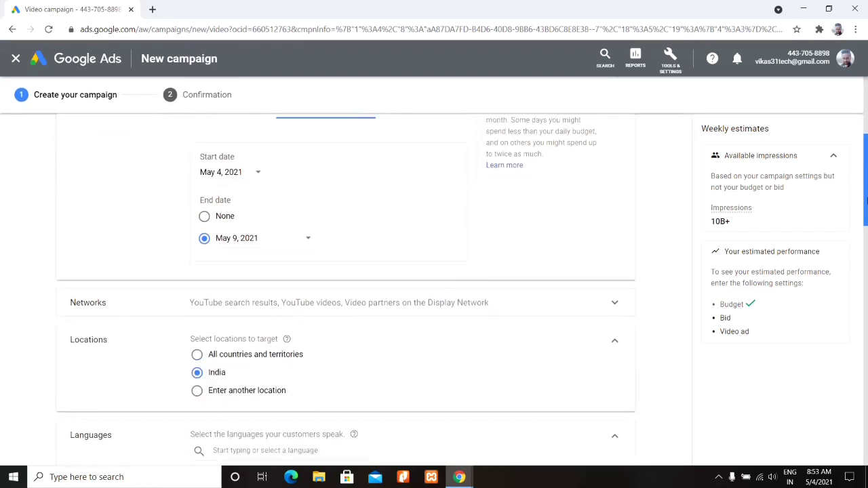
scroll(866, 200, "up", 2)
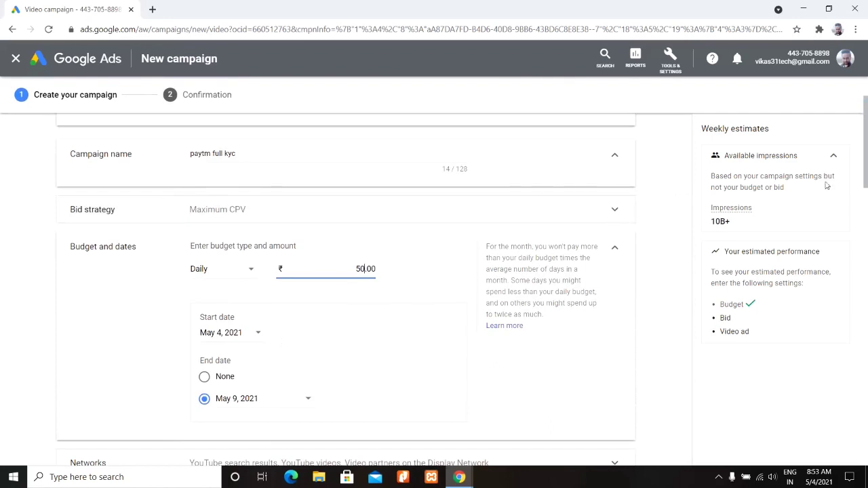
Review which networks the video ads can appear on, then collapse the network settings.
scroll(865, 204, "down", 3)
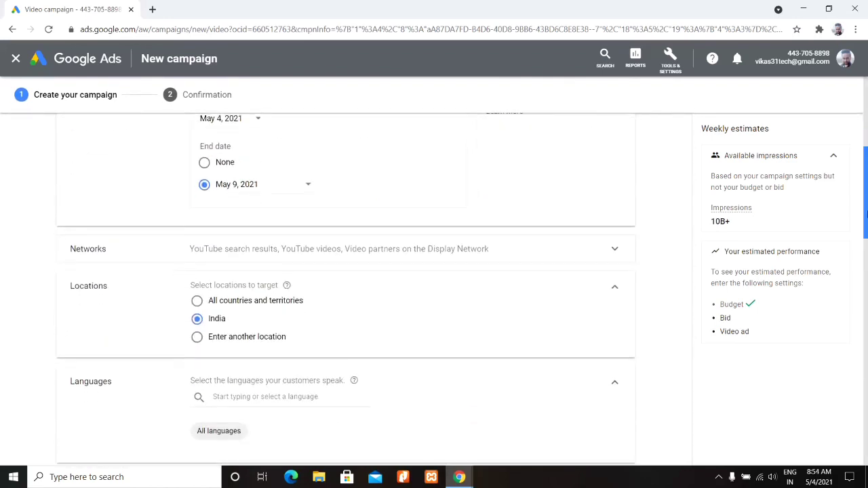
left_click(360, 257)
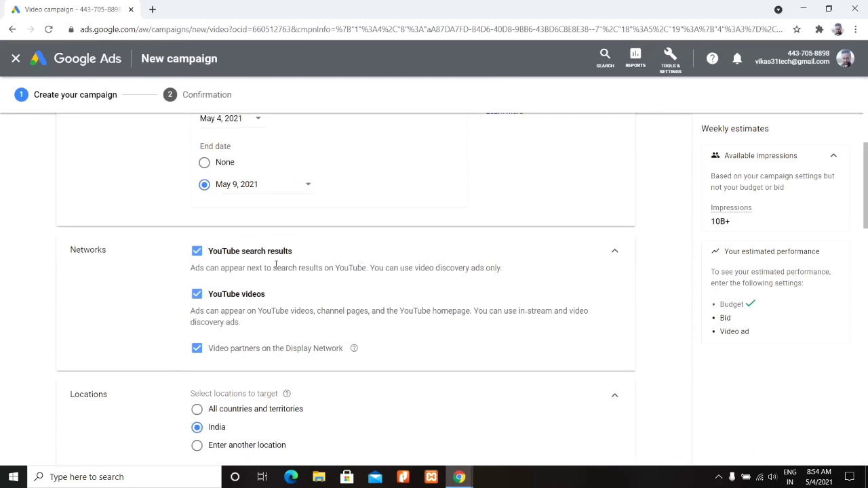
left_click(614, 251)
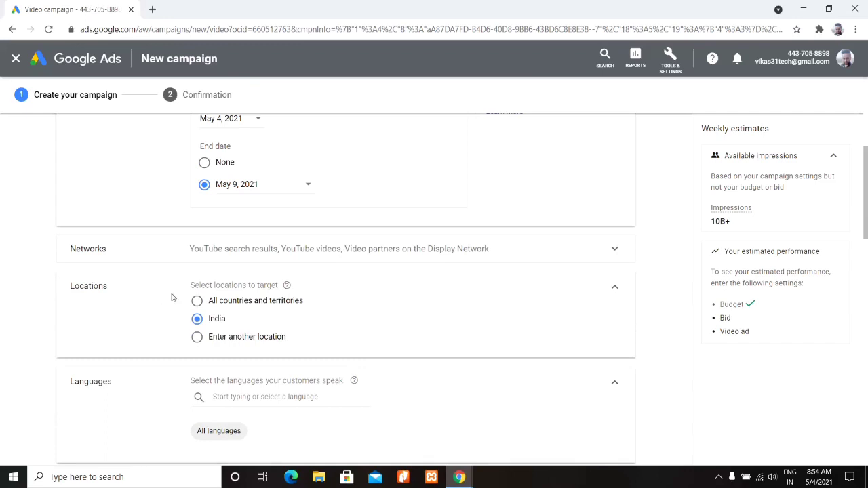
left_click(224, 339)
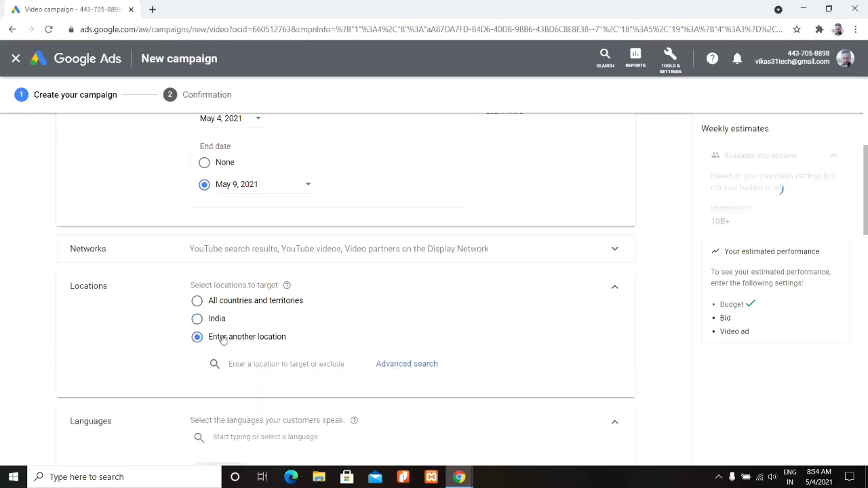
left_click(301, 362)
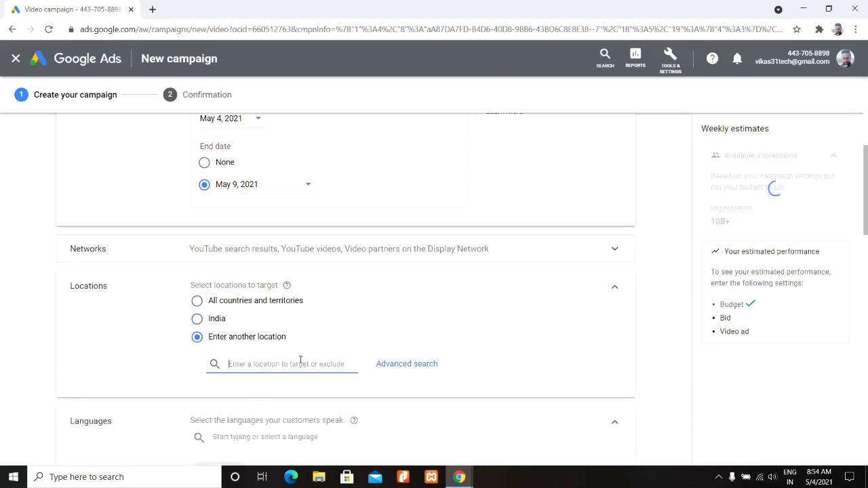
left_click(196, 319)
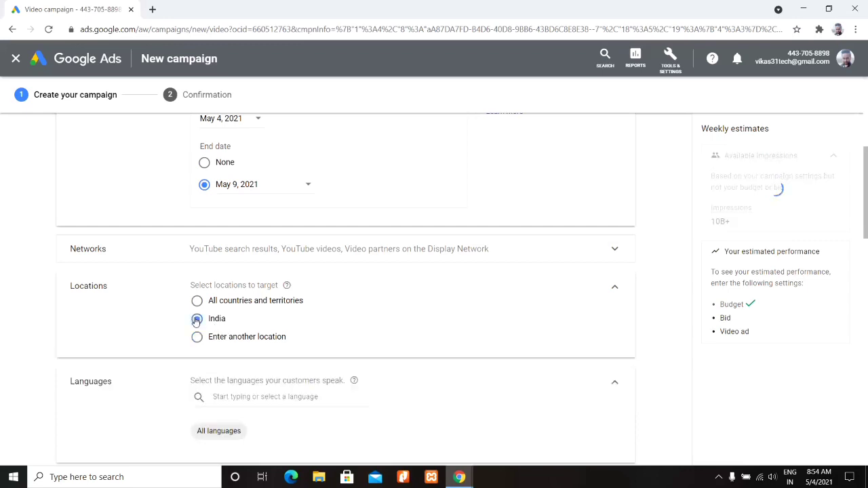
Set the campaign's customer language to Hindi and collapse the language settings.
left_click_drag(864, 190, 866, 229)
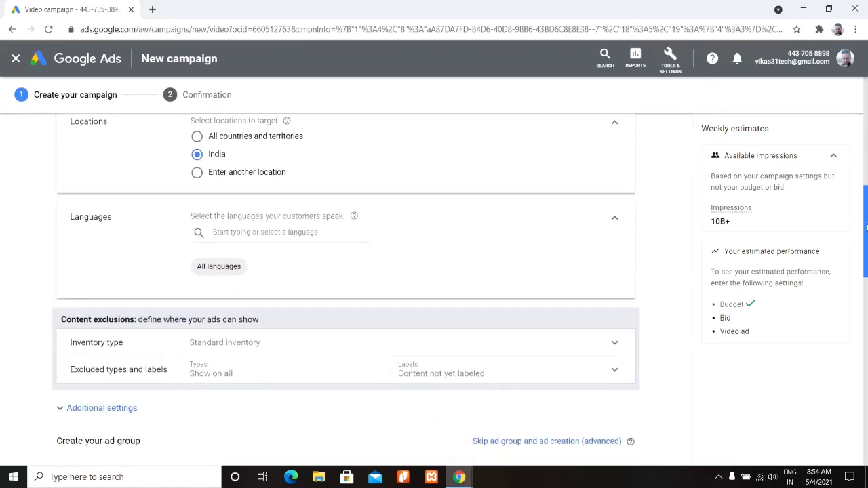
left_click(228, 234)
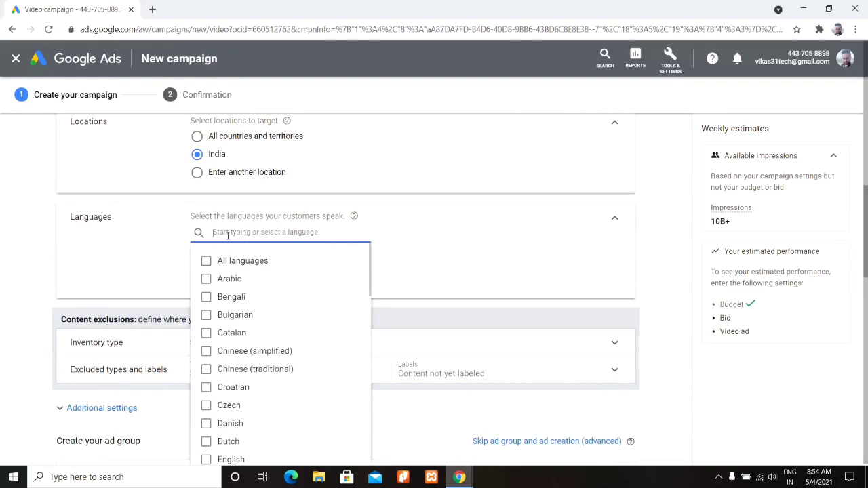
type("hindi")
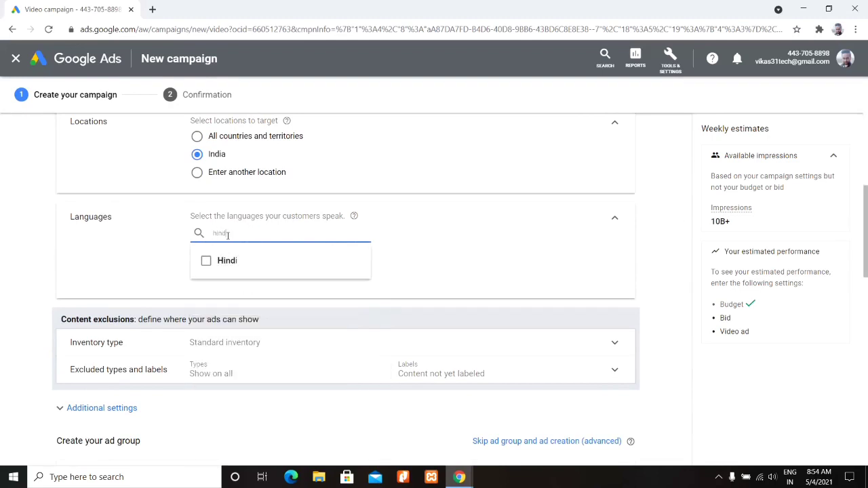
left_click(206, 260)
left_click(448, 254)
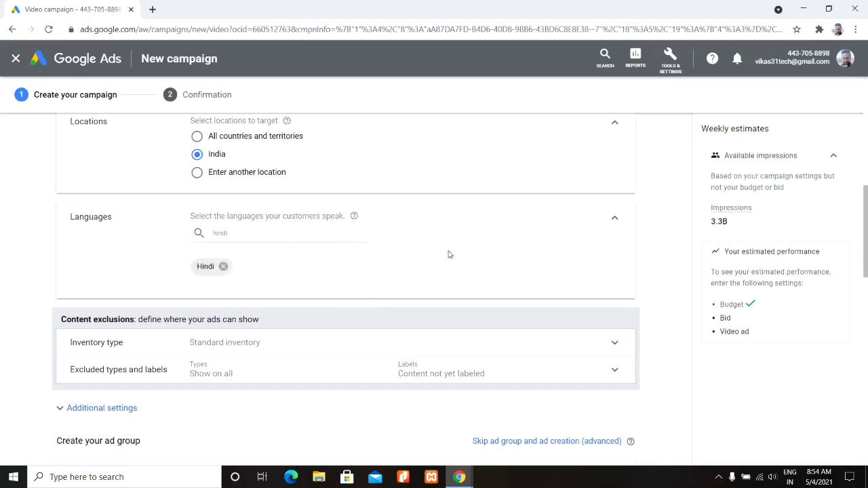
left_click(615, 217)
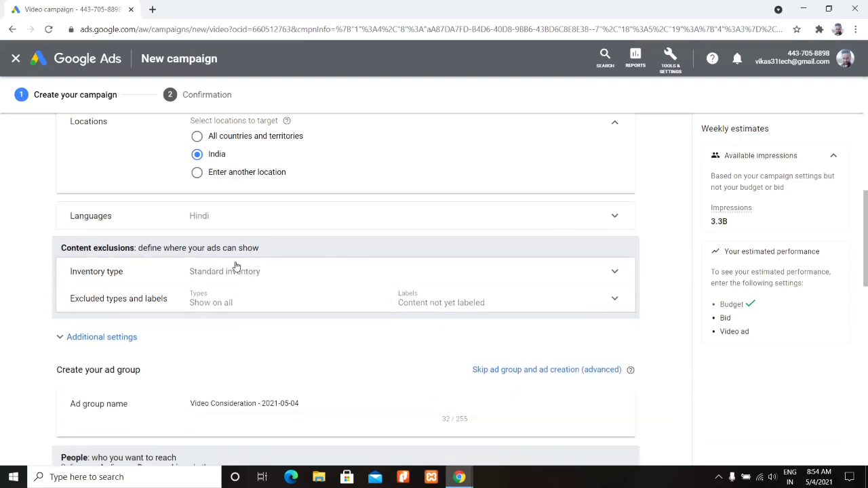
Review the Expanded, Standard and Limited inventory type options under content exclusions, then collapse the inventory type settings.
left_click(289, 278)
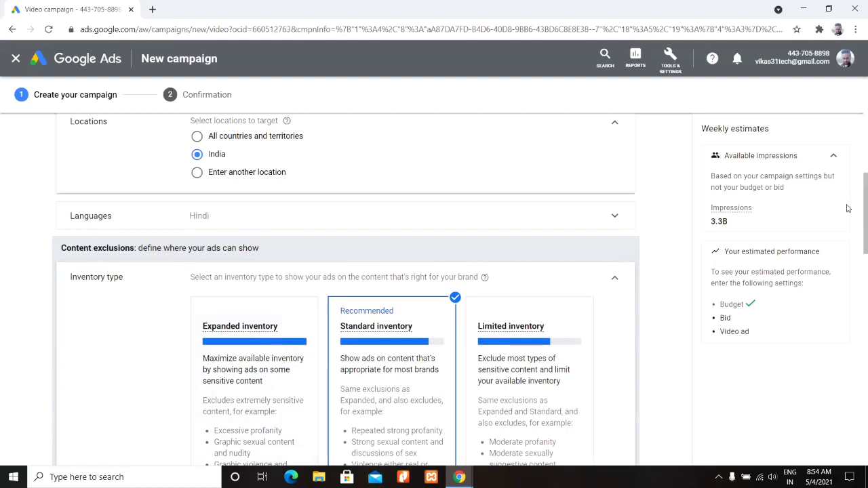
mouse_move(866, 219)
left_mouse_down()
mouse_move(866, 253)
mouse_move(866, 215)
mouse_move(865, 231)
left_mouse_up()
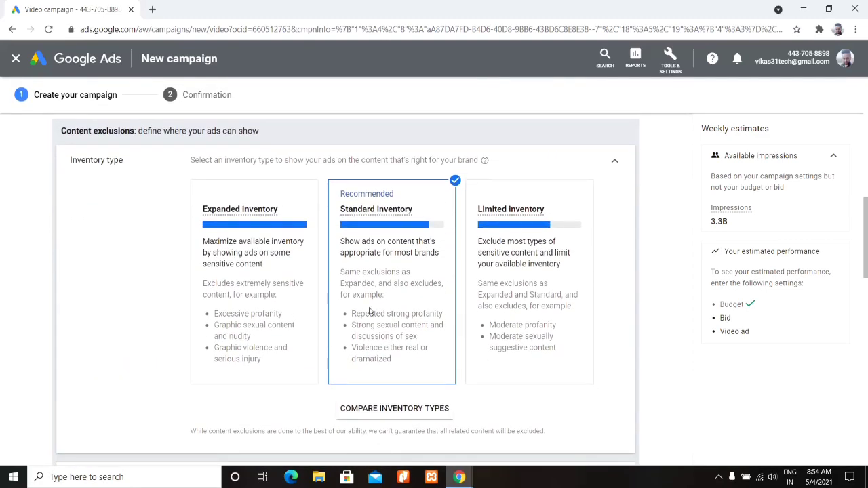
left_click_drag(866, 236, 865, 241)
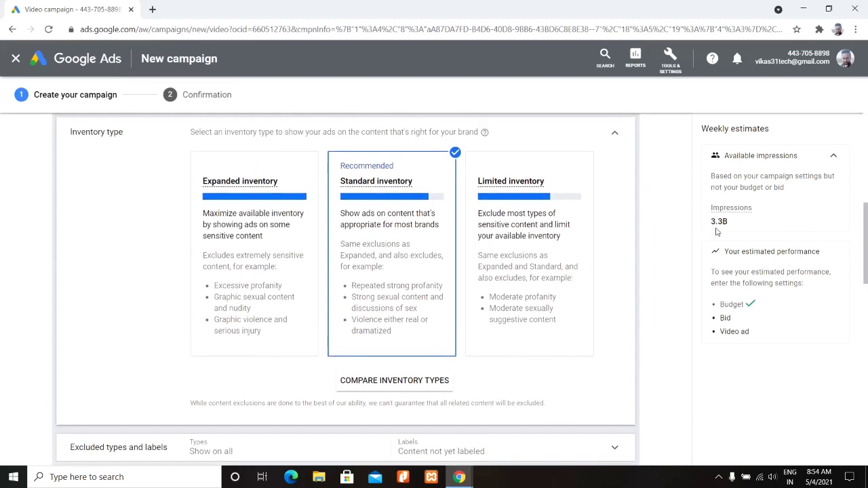
left_click_drag(866, 222, 865, 259)
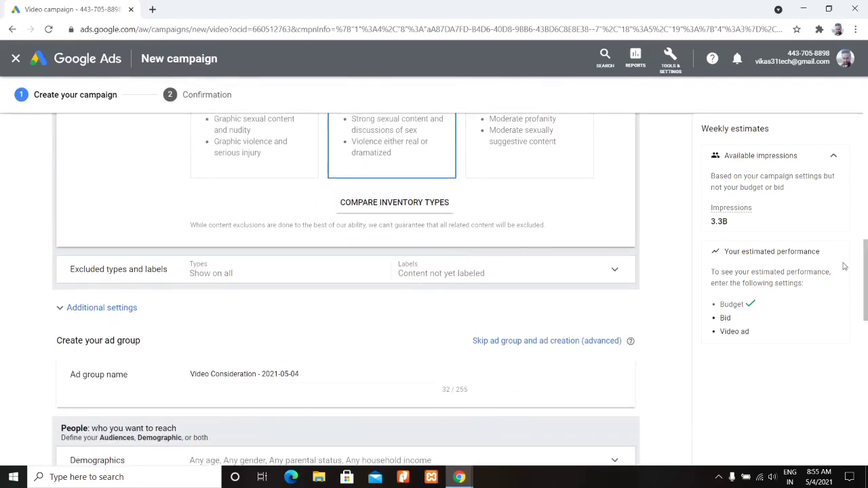
scroll(663, 279, "up", 4)
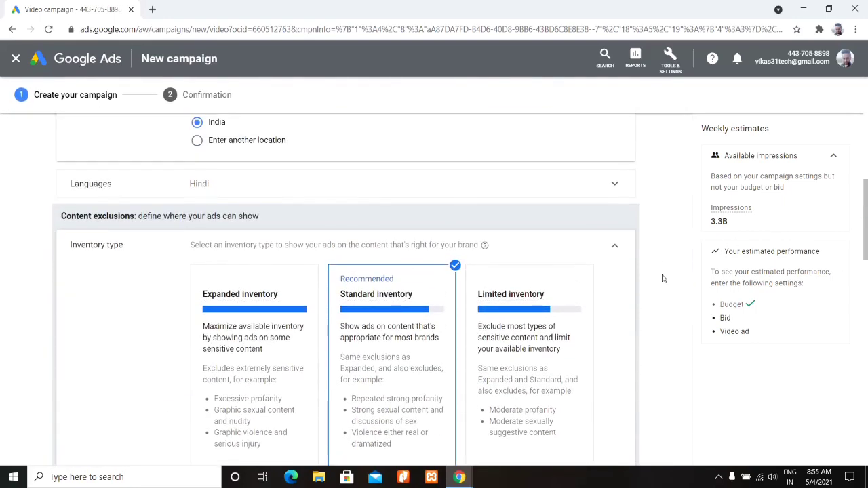
left_click(614, 248)
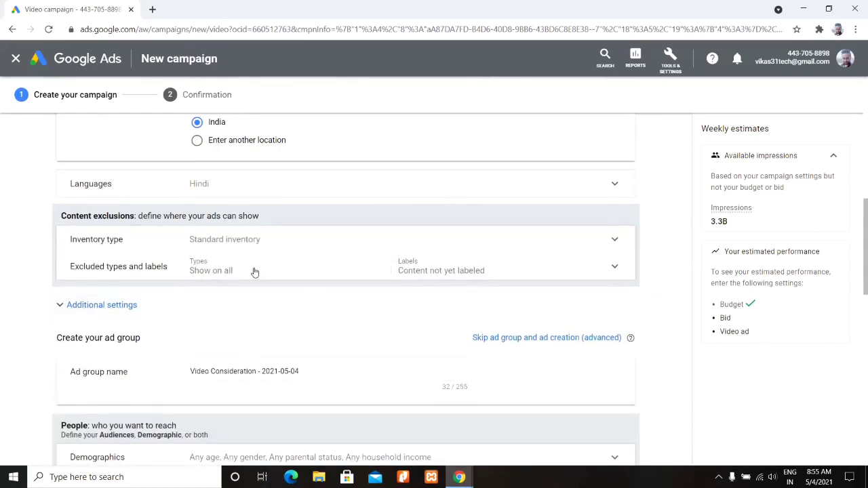
Exclude embedded YouTube videos and live streaming videos, stop excluding content not yet labeled, and collapse the excluded types and labels settings.
left_click(255, 272)
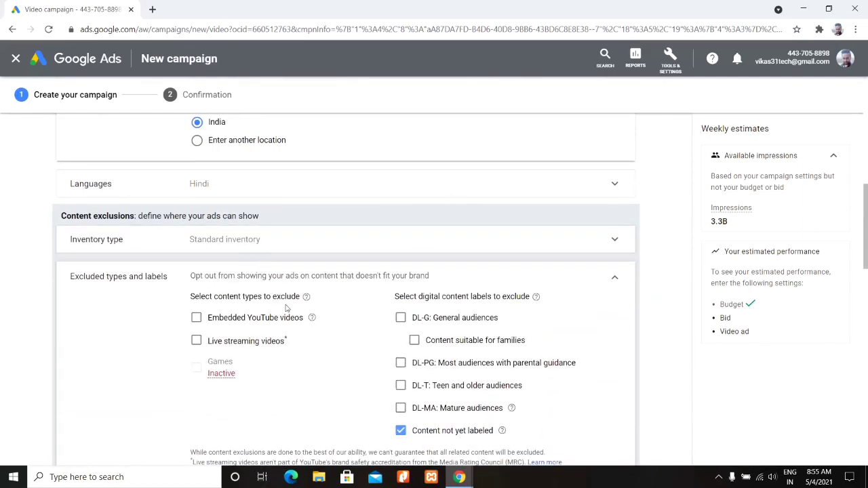
left_click(196, 318)
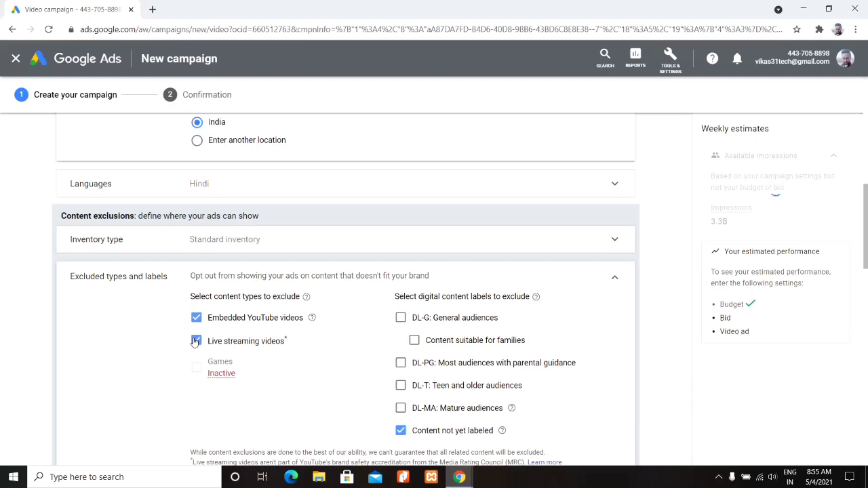
scroll(421, 367, "down", 2)
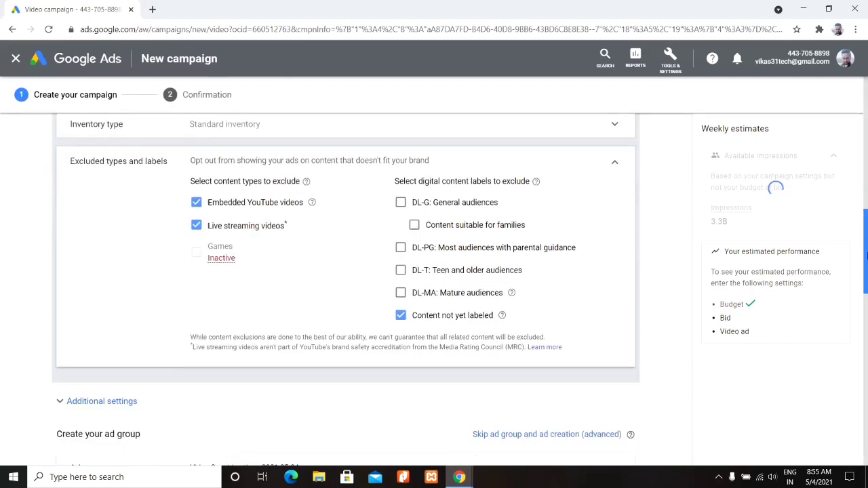
left_click(401, 313)
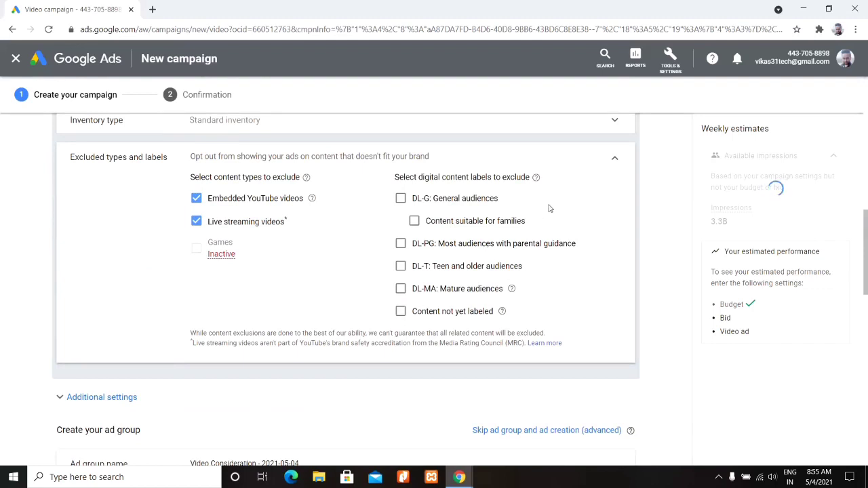
left_click(615, 160)
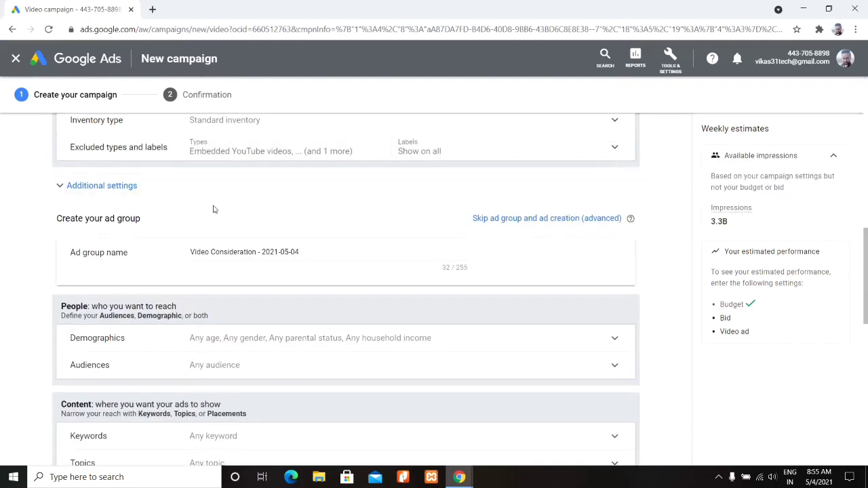
Expand the campaign's additional settings and review the conversion tracking section before collapsing it.
left_click(82, 190)
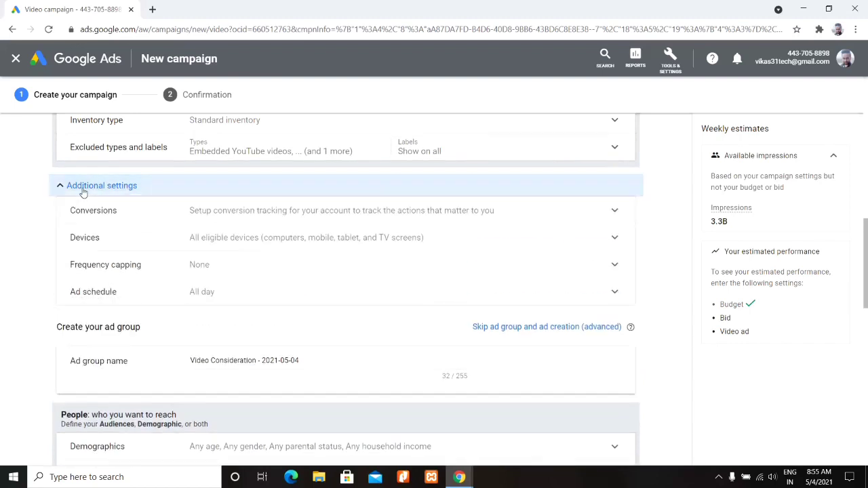
left_click(261, 221)
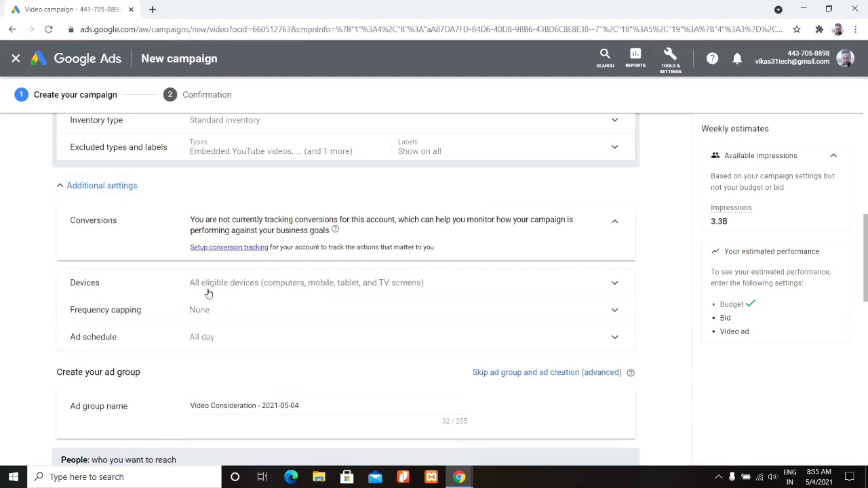
left_click(618, 226)
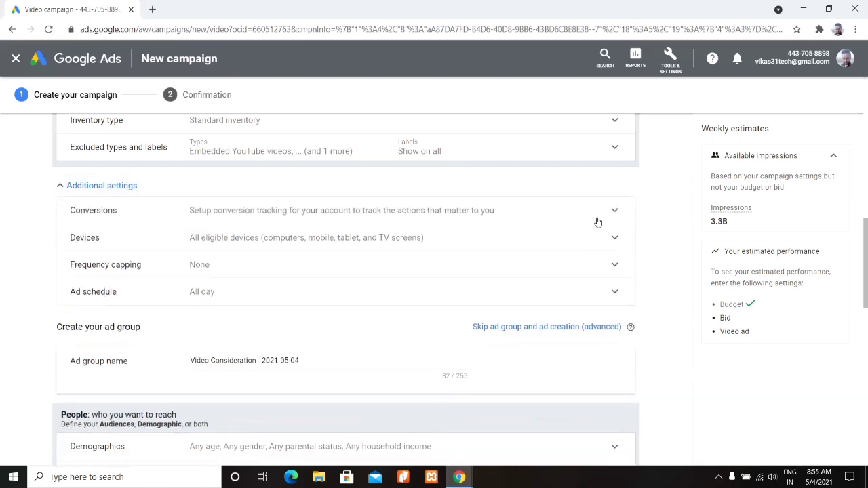
Set specific device targeting with computers, mobile phones, tablets and TV screens all included, and collapse the device settings.
left_click(348, 249)
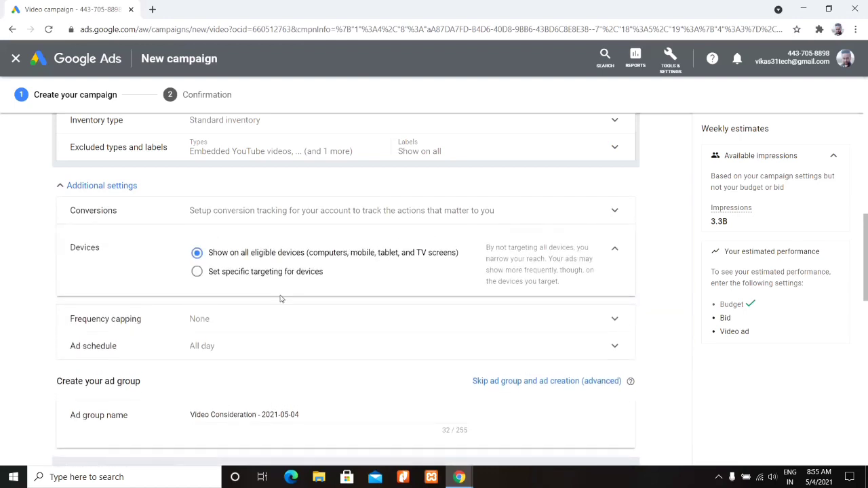
left_click(221, 274)
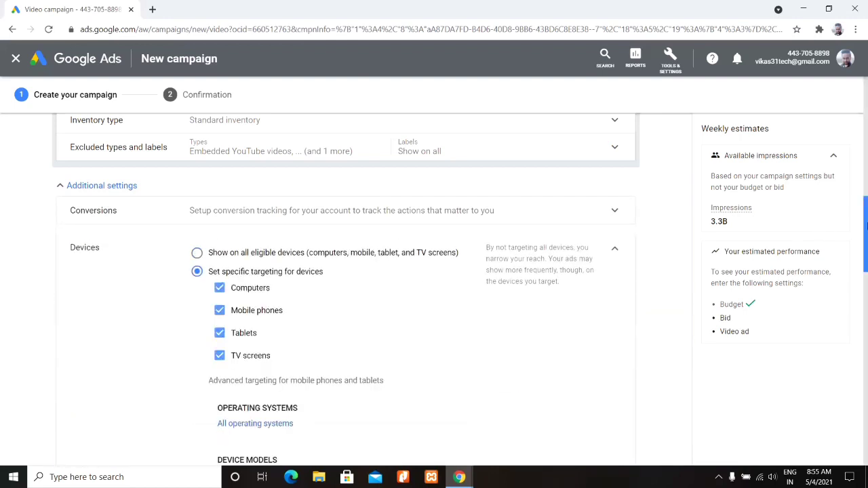
scroll(866, 227, "down", 2)
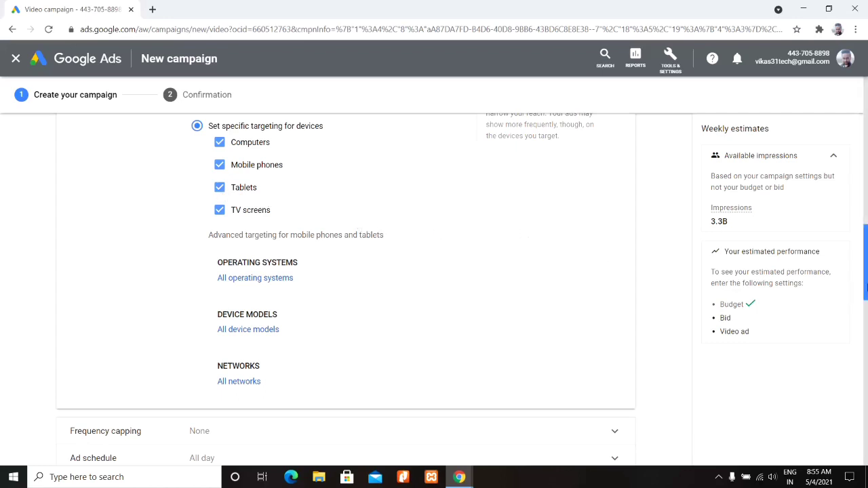
scroll(596, 216, "up", 2)
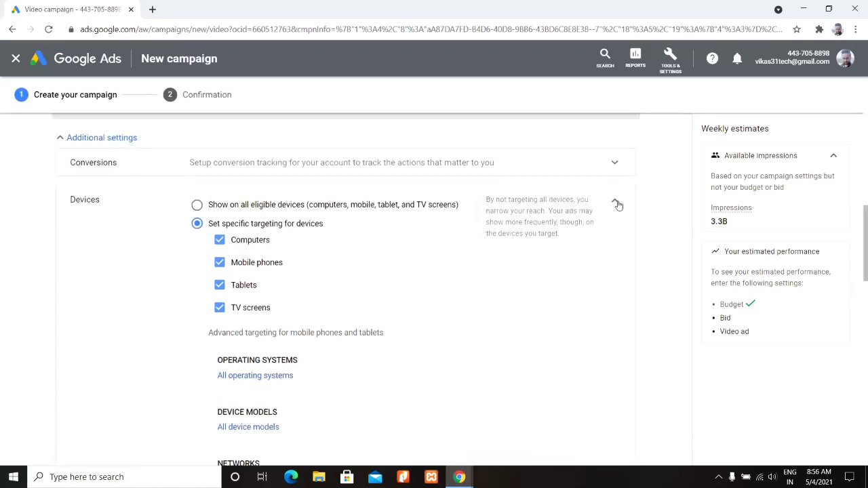
left_click(615, 201)
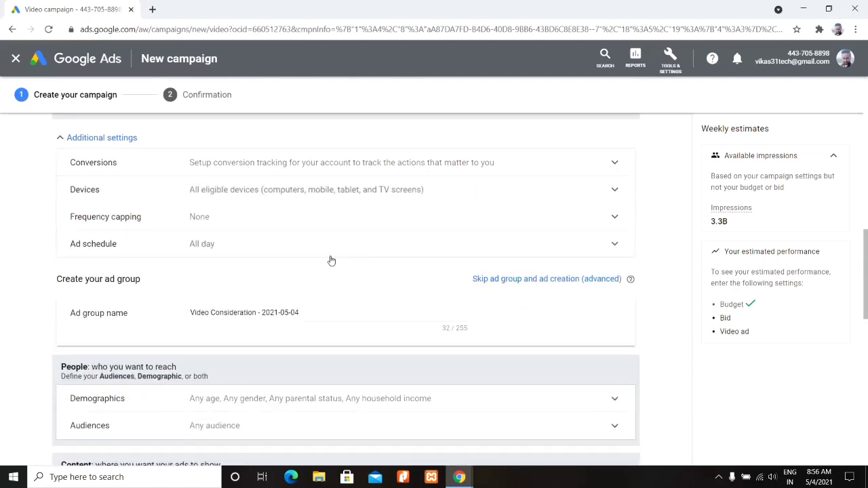
Try out the impression frequency cap in the frequency capping settings and turn it off again.
left_click(210, 230)
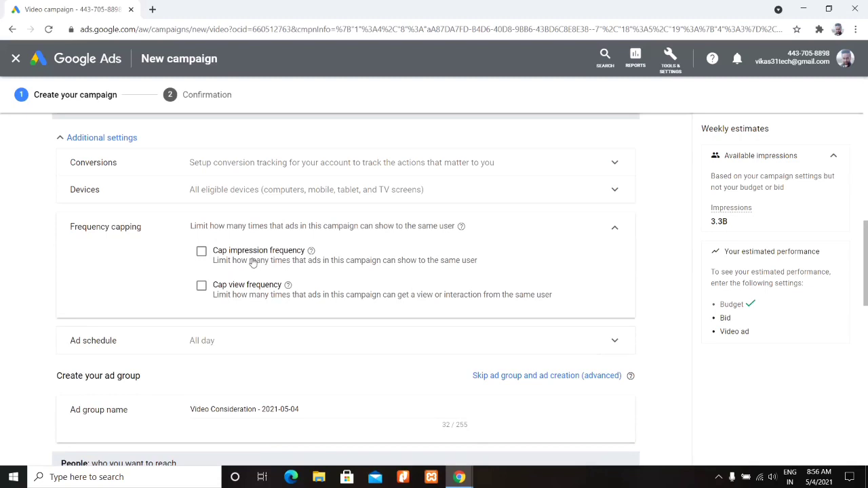
left_click(218, 252)
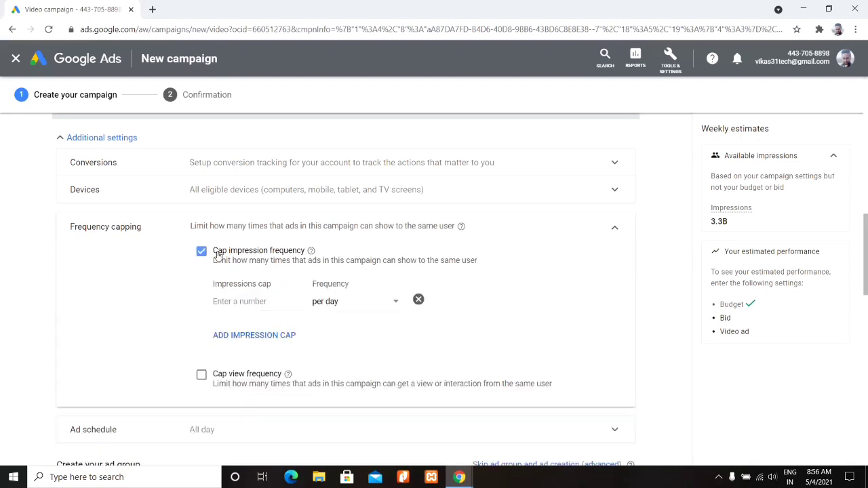
left_click(249, 305)
left_click(202, 251)
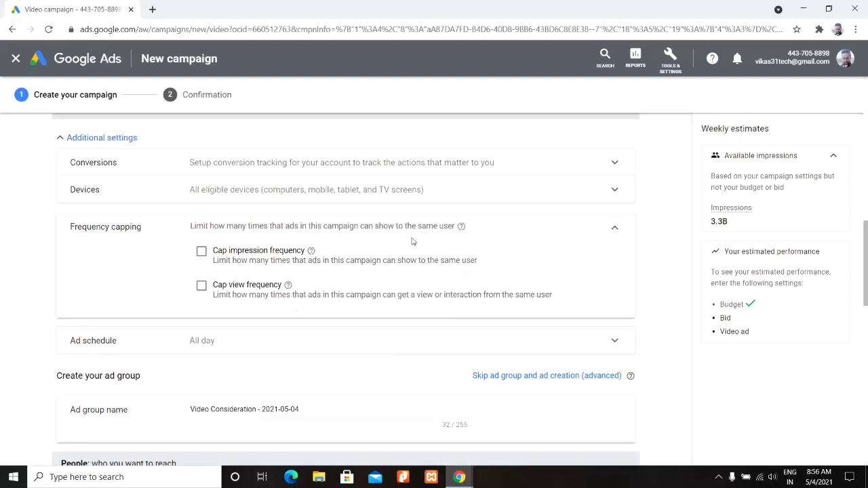
Try adding a second time slot to the ad schedule, remove it, and collapse the frequency capping and ad schedule settings.
left_click(215, 351)
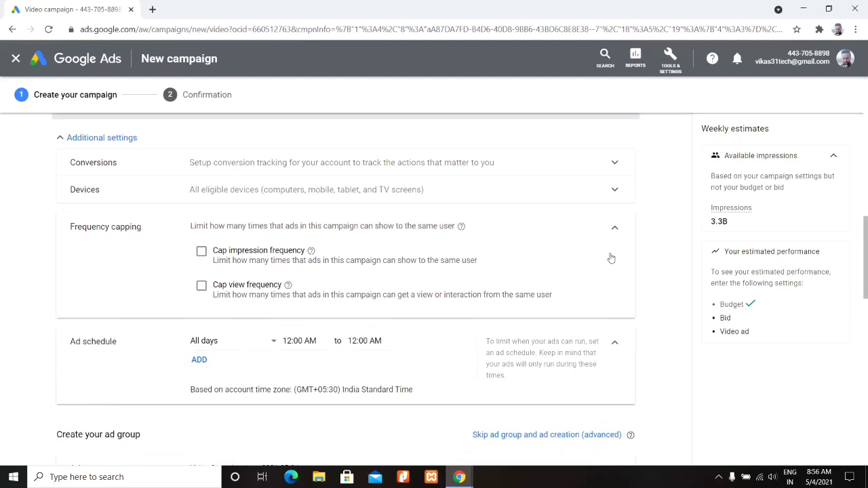
left_click(614, 227)
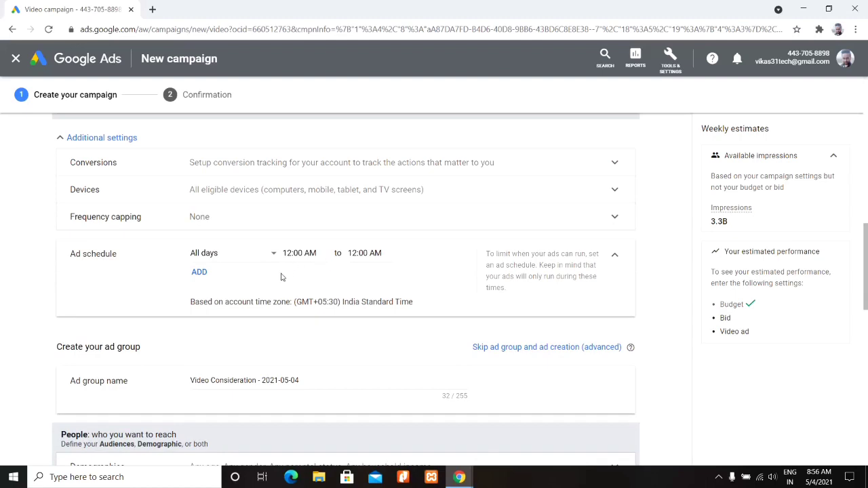
left_click(198, 273)
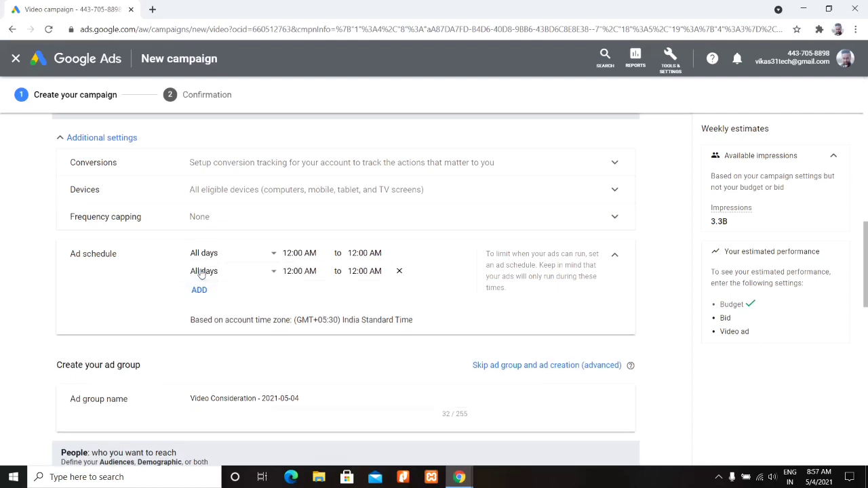
left_click(398, 272)
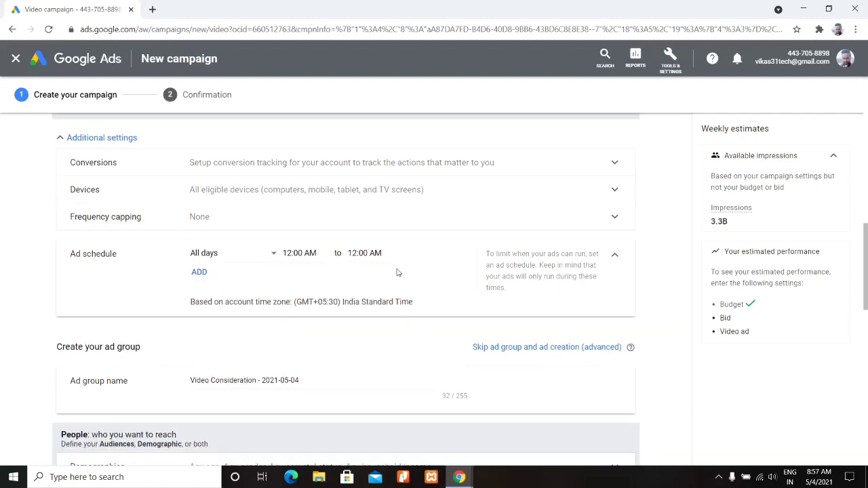
left_click(615, 257)
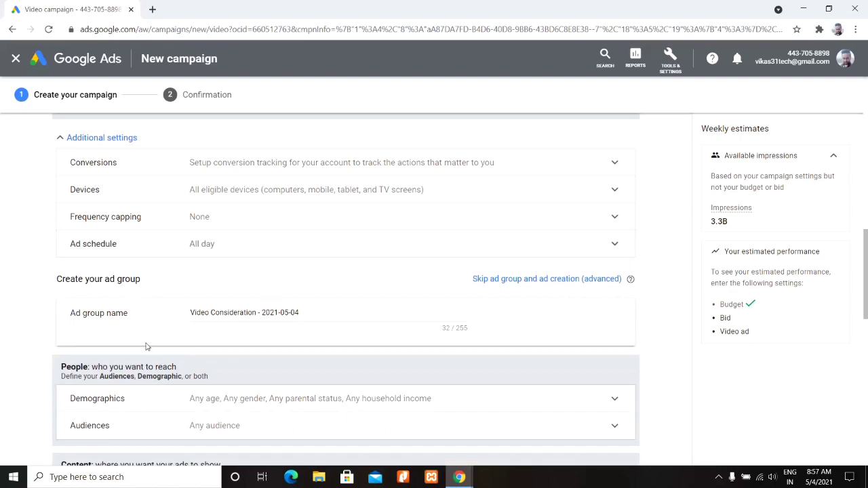
Replace the default ad group name with "paytm full kyc".
left_click(312, 315)
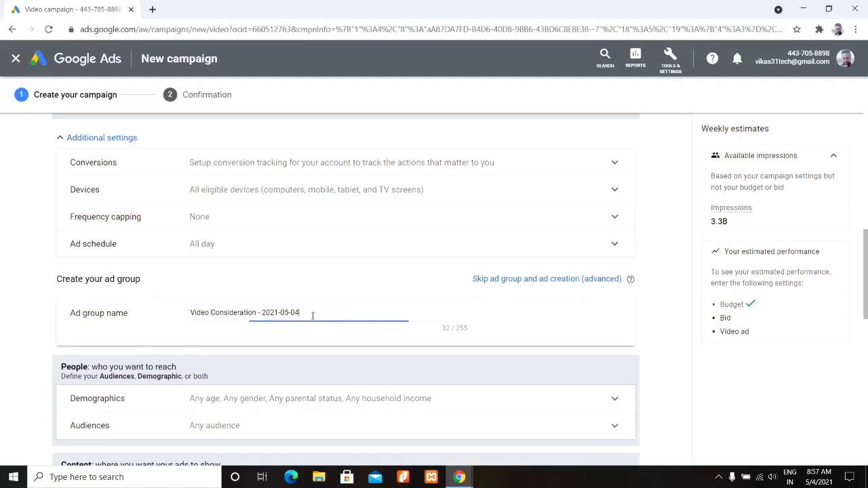
left_click_drag(313, 315, 191, 316)
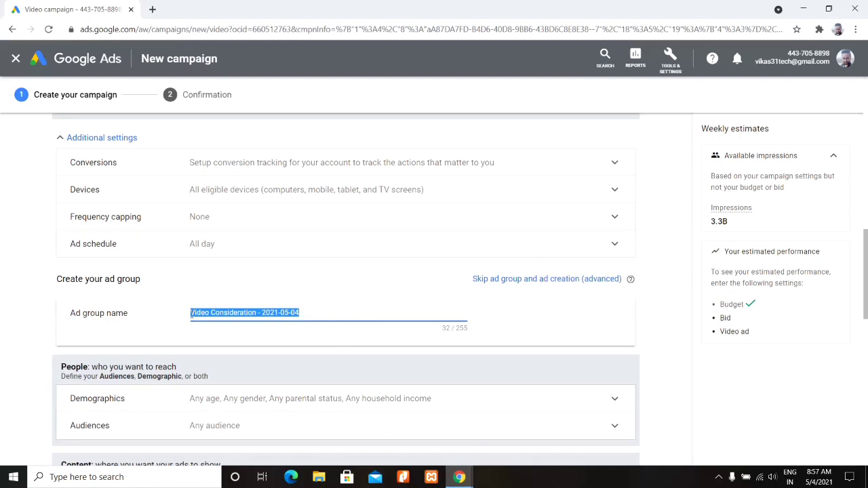
type("paytm full kyc")
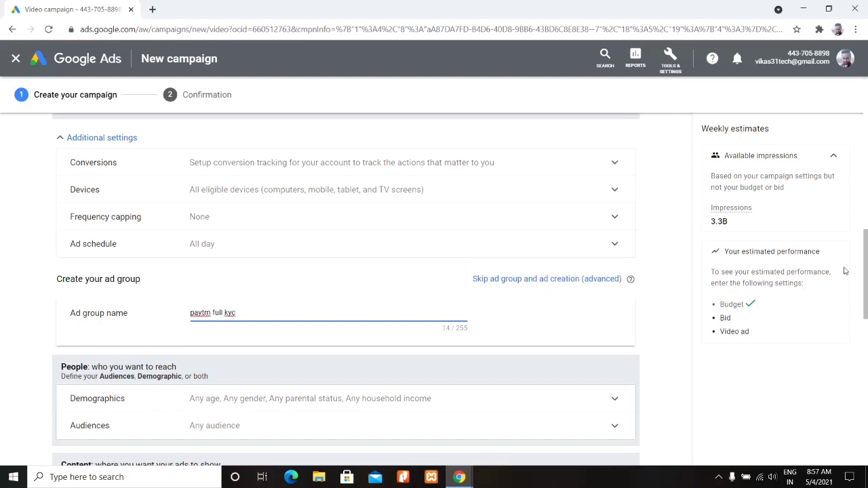
Limit the ad group's age demographics to 18 - 24 and 25 - 34, excluding all older age ranges and Unknown.
scroll(866, 265, "down", 1)
scroll(865, 265, "down", 2)
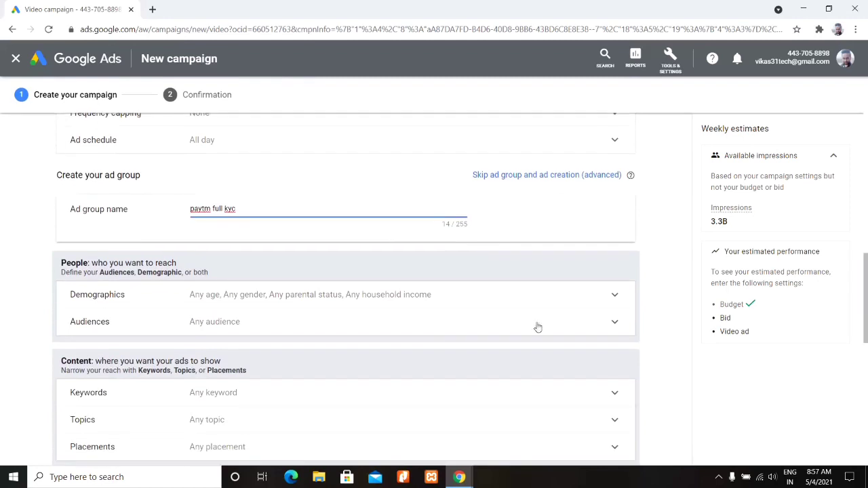
left_click(359, 301)
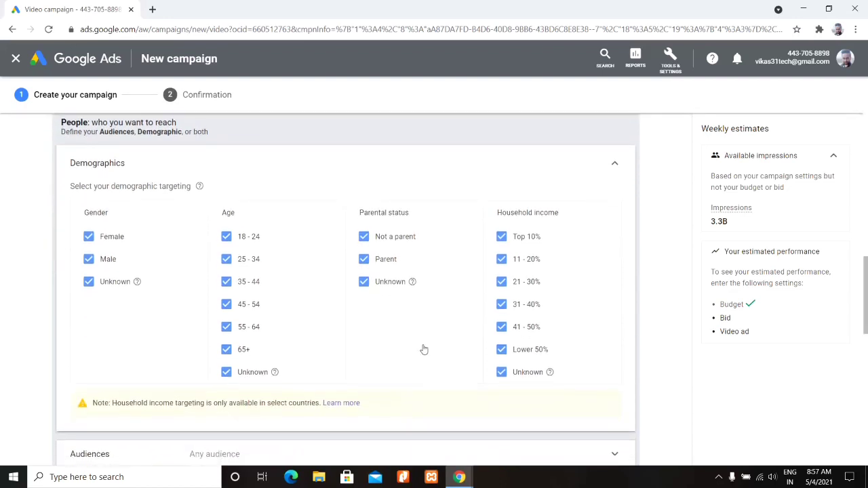
left_click(243, 373)
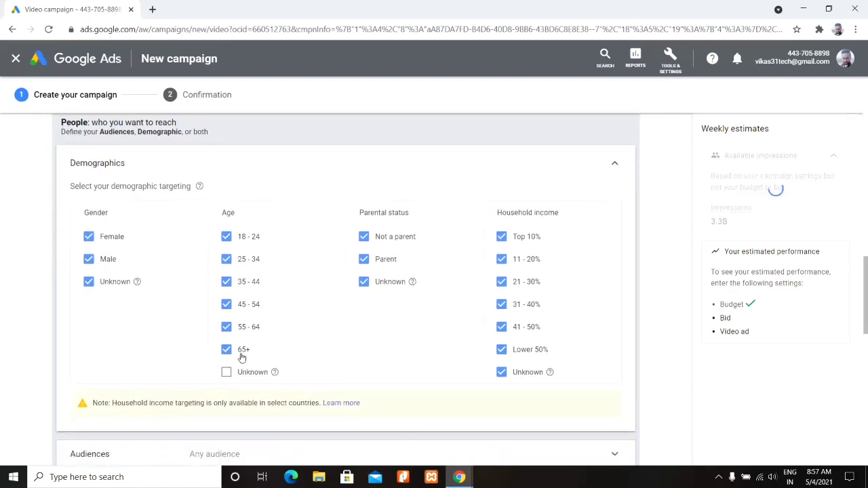
left_click(241, 350)
left_click(242, 331)
left_click(241, 307)
left_click(241, 288)
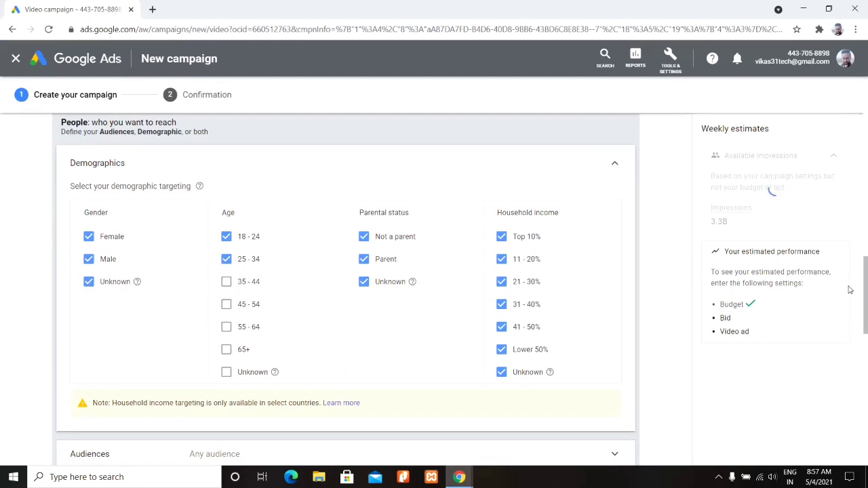
scroll(866, 297, "down", 1)
left_click_drag(866, 296, 866, 308)
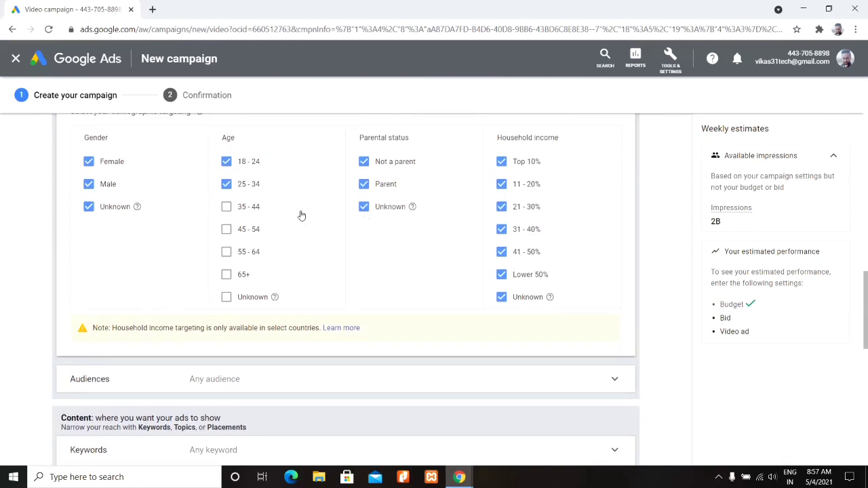
Include the 35 - 44 age range in the demographics and target the Social Media Enthusiasts affinity audience.
left_click(226, 209)
left_click_drag(865, 303, 866, 325)
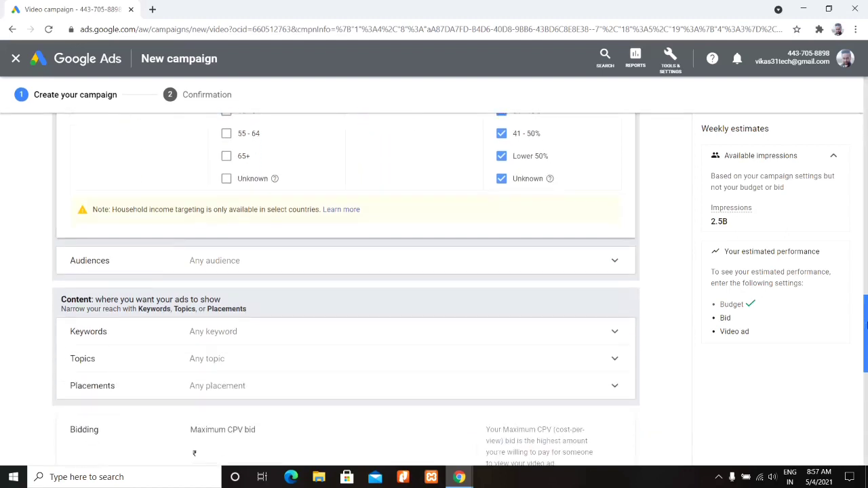
left_click(360, 273)
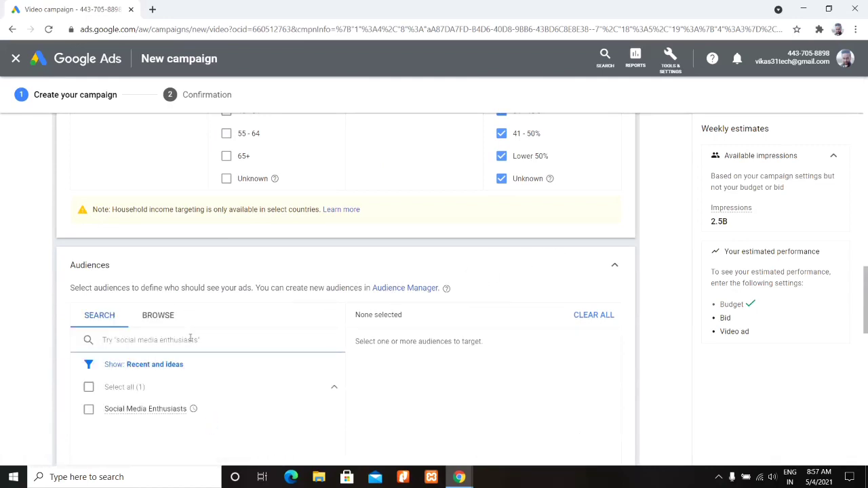
left_click(89, 409)
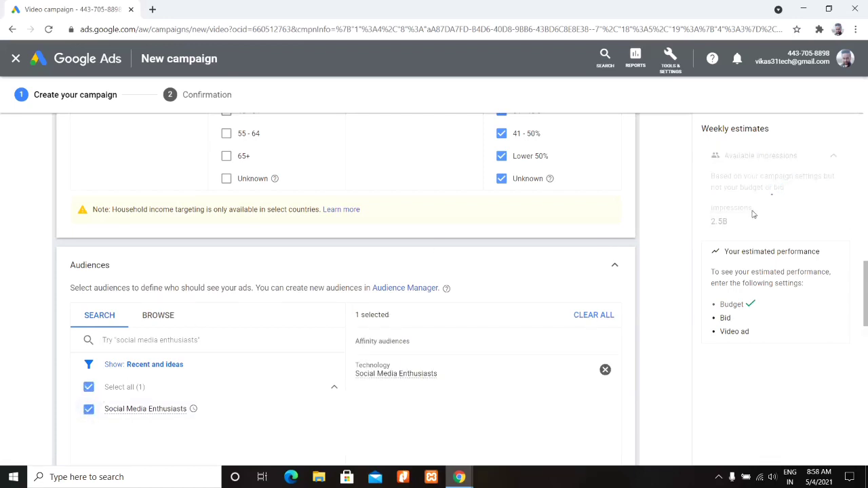
Review the Keywords and Topics targeting options for the ad group and collapse both sections without choosing anything.
left_click_drag(866, 281, 867, 307)
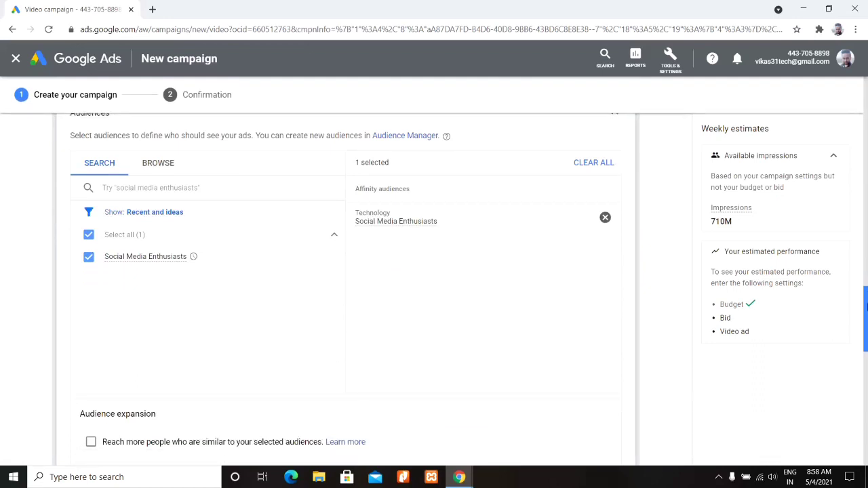
left_click_drag(867, 308, 866, 343)
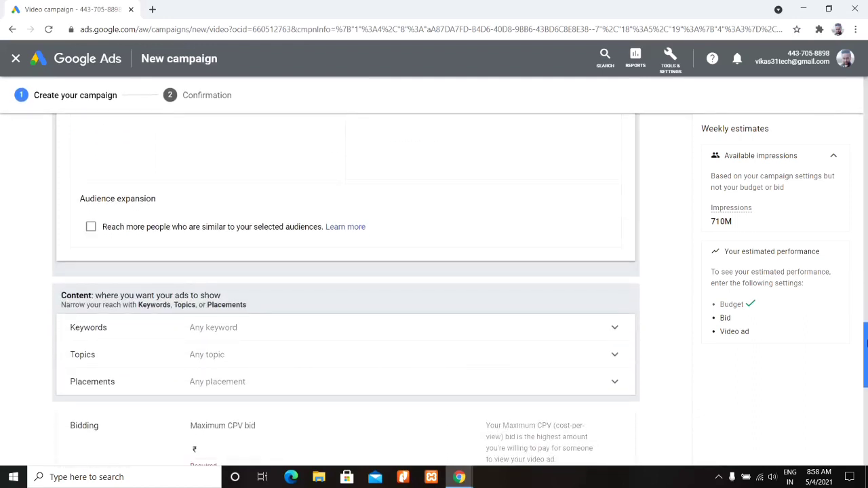
left_click(465, 337)
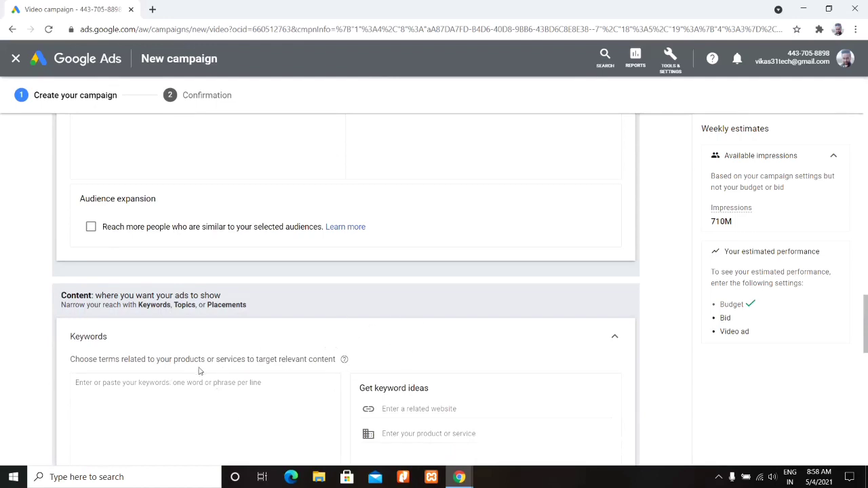
left_click(327, 341)
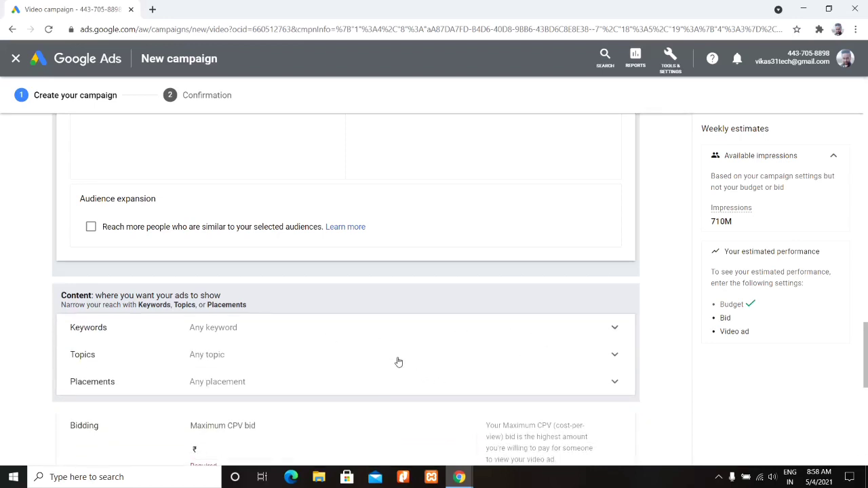
left_click(399, 362)
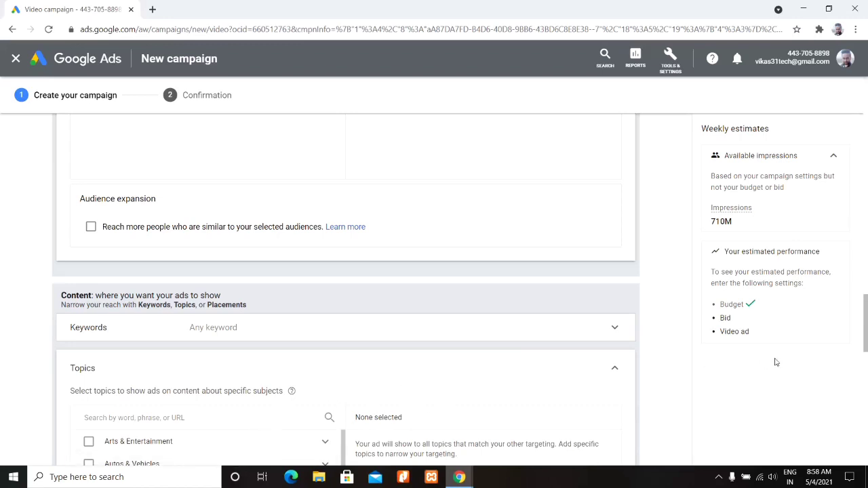
mouse_move(866, 319)
left_mouse_down()
mouse_move(866, 340)
mouse_move(866, 332)
left_mouse_up()
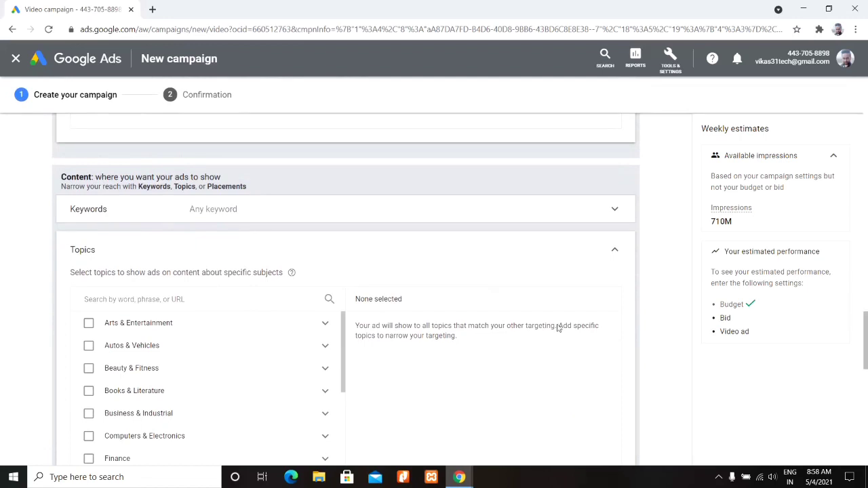
left_click(275, 243)
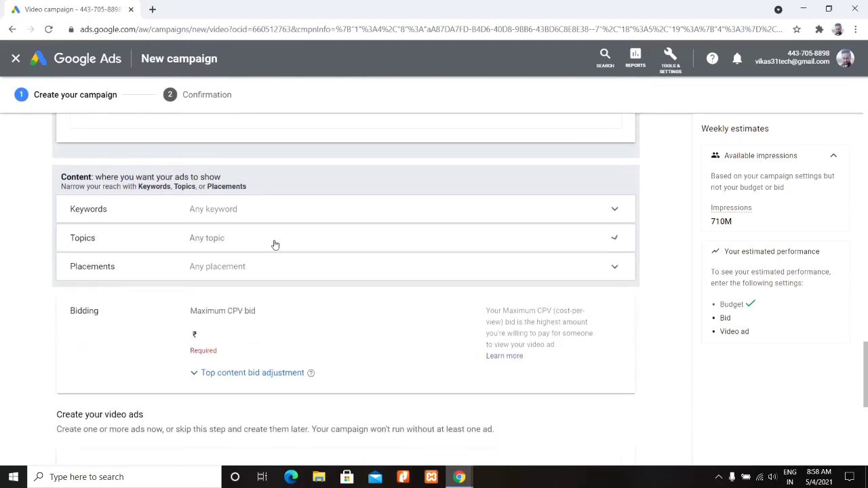
Search the placement targeting for "technical yogi", clear the search and collapse the Placements section.
left_click(246, 272)
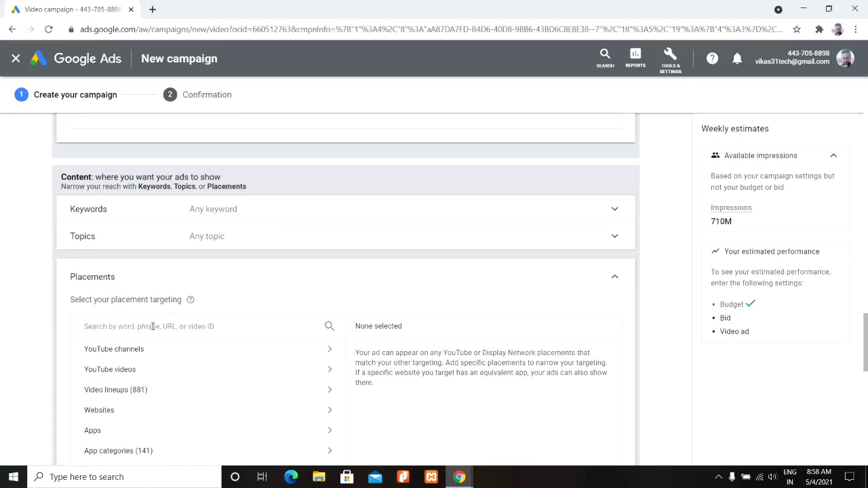
left_click(152, 326)
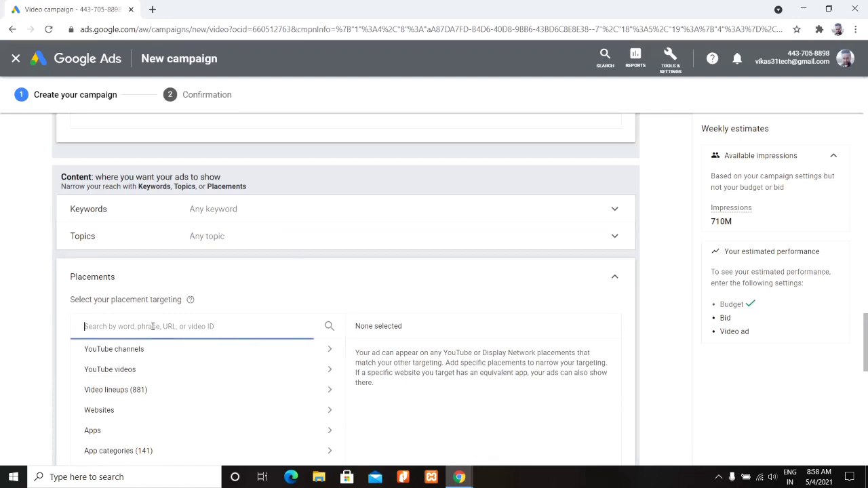
type("techn")
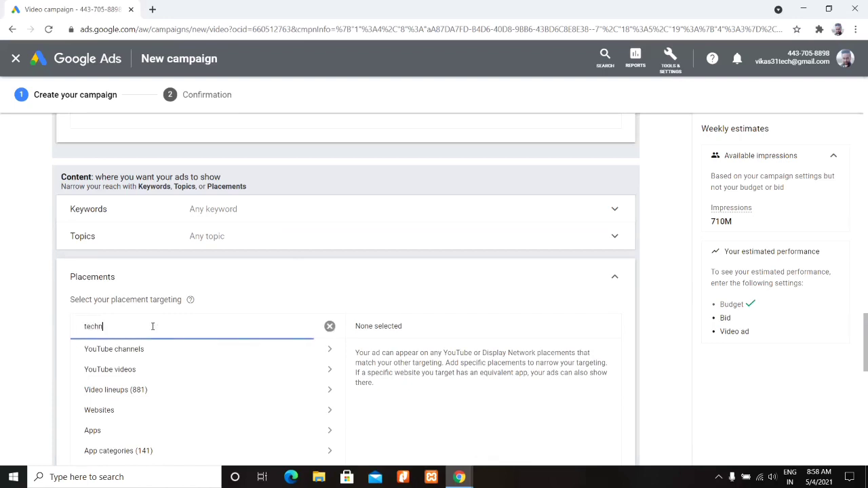
type("i")
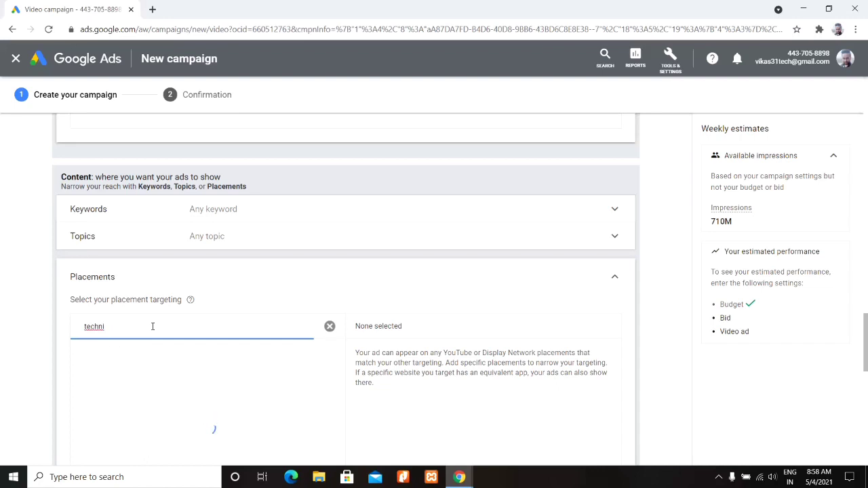
type("cal yogi")
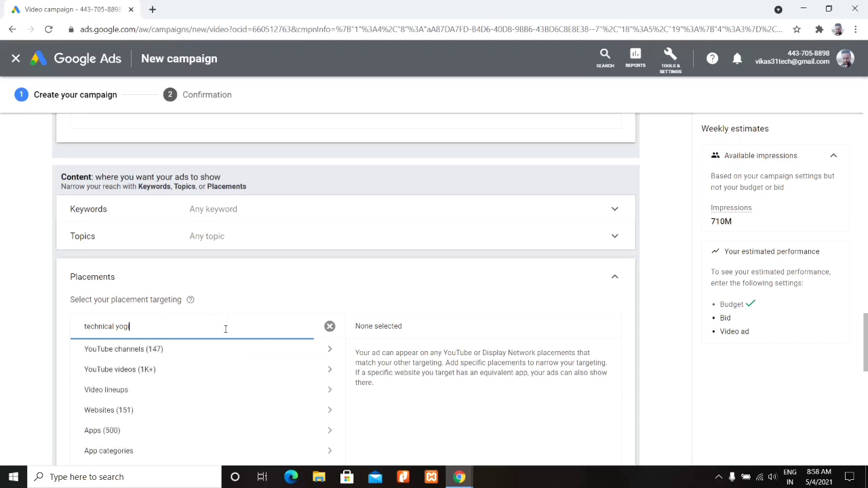
left_click(329, 326)
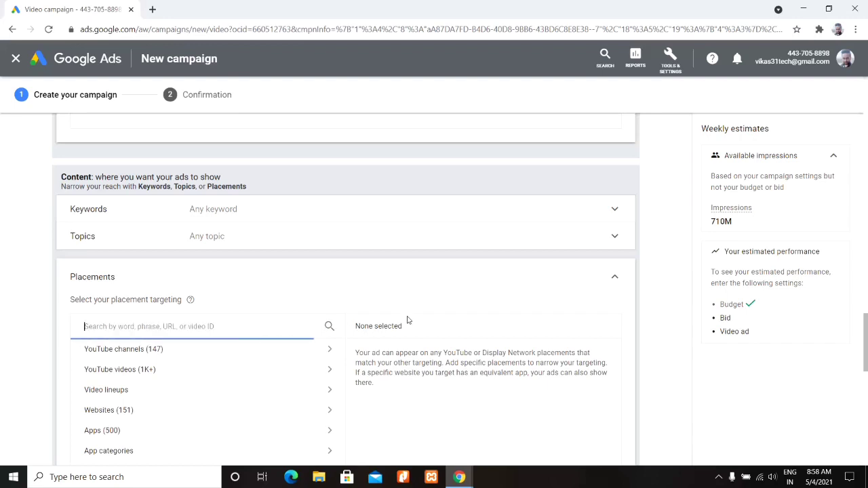
left_click(618, 277)
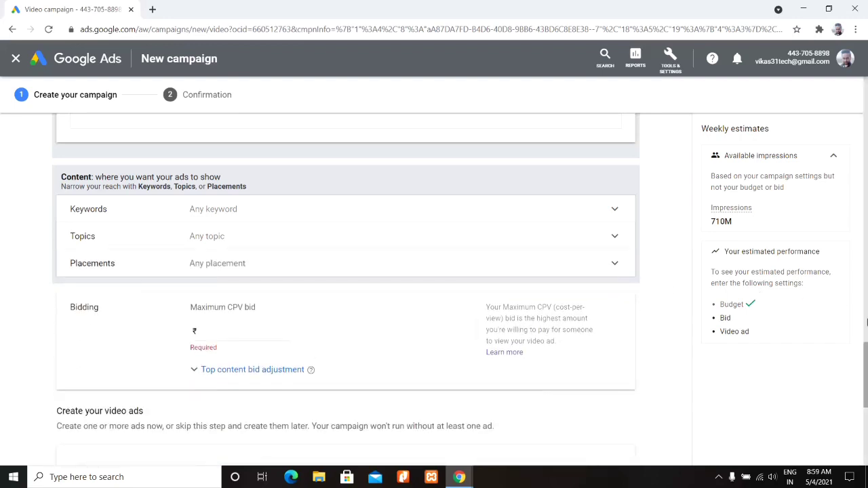
Set the ad group's maximum CPV bid to ₹0.10.
scroll(865, 340, "up", 1)
scroll(866, 340, "up", 3)
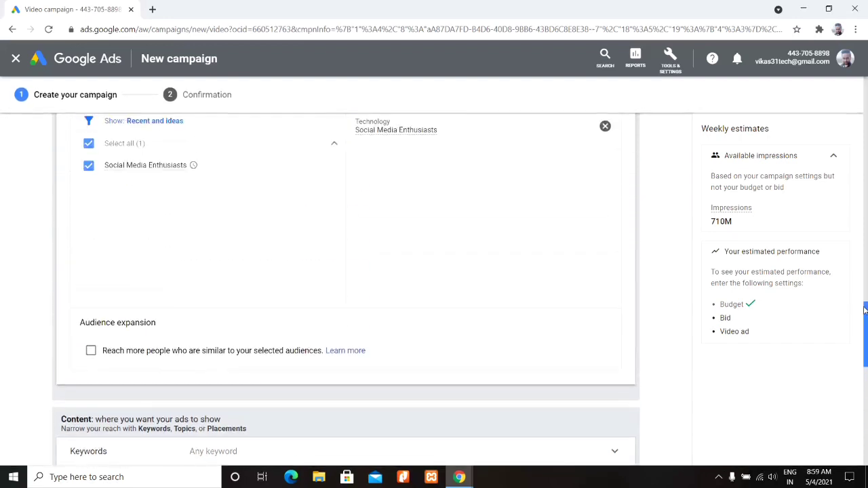
scroll(865, 343, "down", 3)
scroll(866, 345, "down", 2)
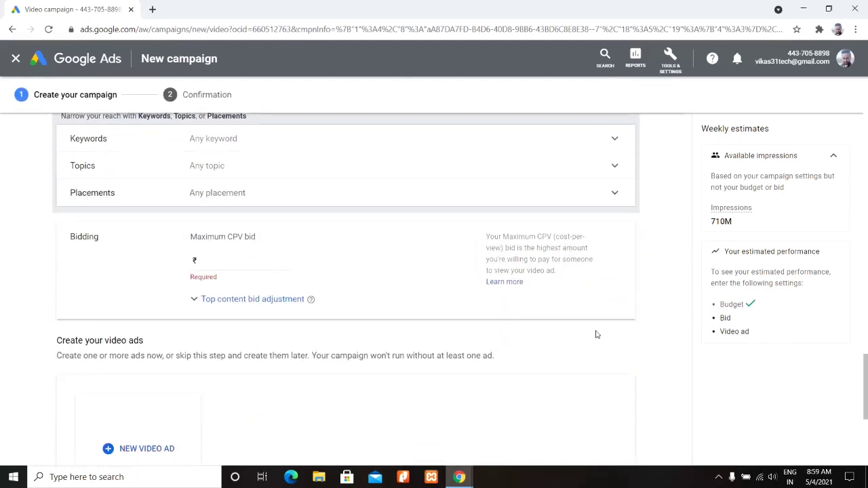
scroll(865, 373, "up", 3)
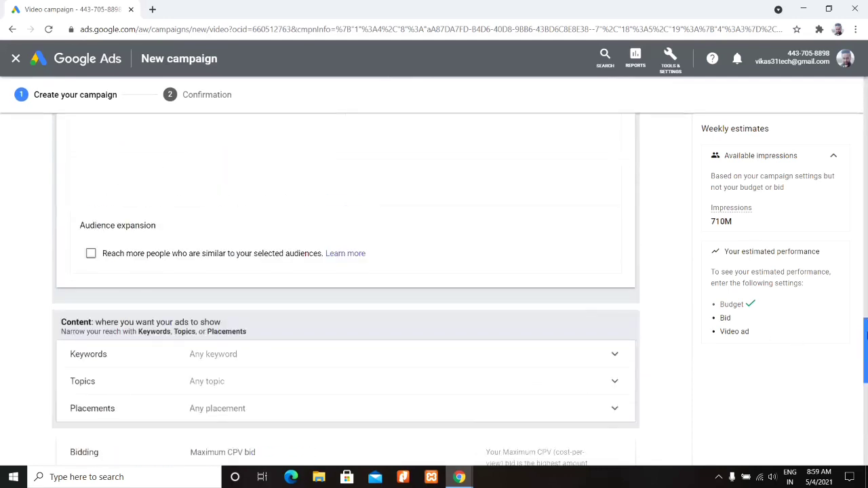
scroll(865, 374, "down", 3)
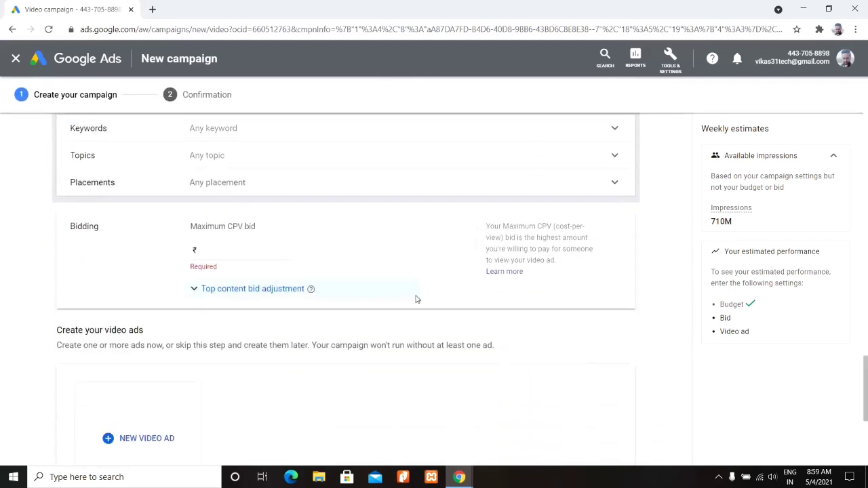
left_click(251, 253)
type("0.10")
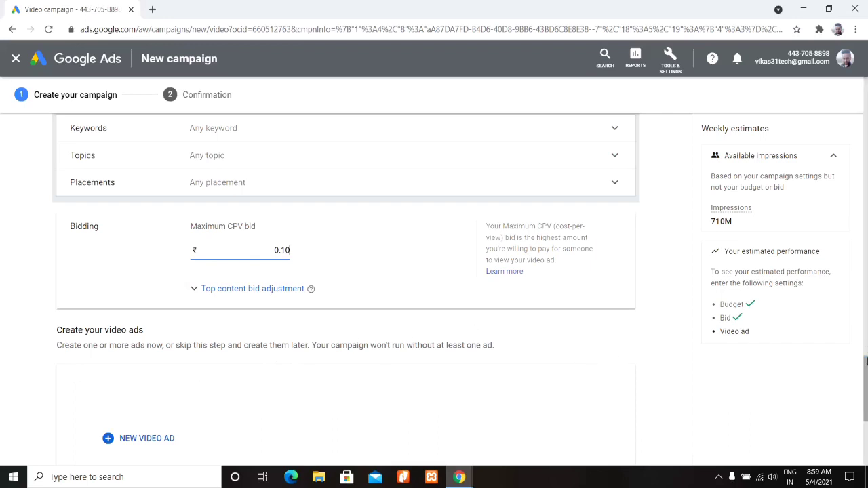
Start a new video ad for the campaign and choose Video discovery ad as its type.
scroll(866, 362, "down", 2)
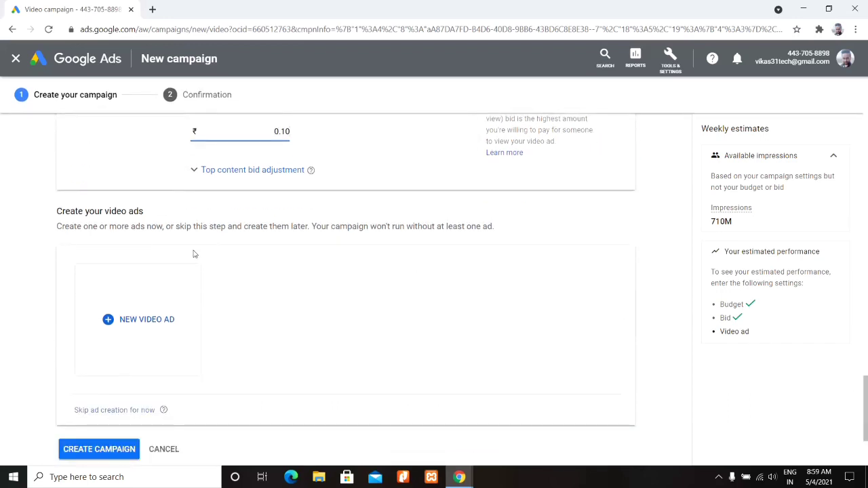
left_click(136, 328)
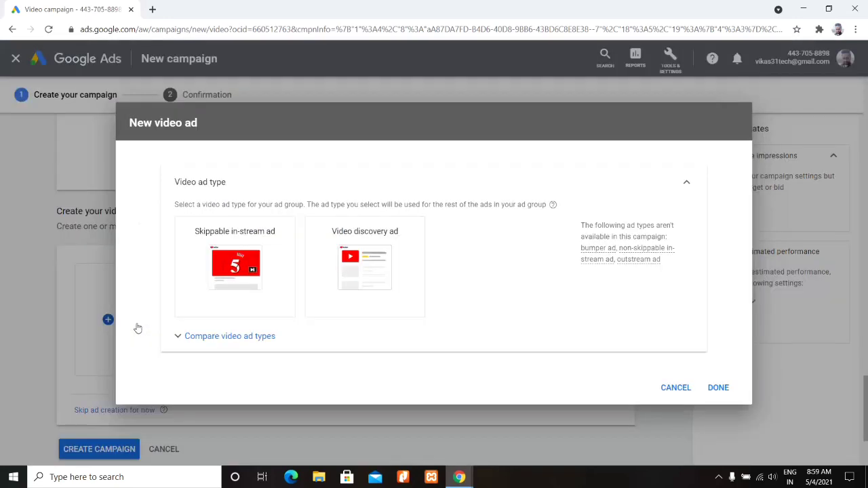
left_click(359, 281)
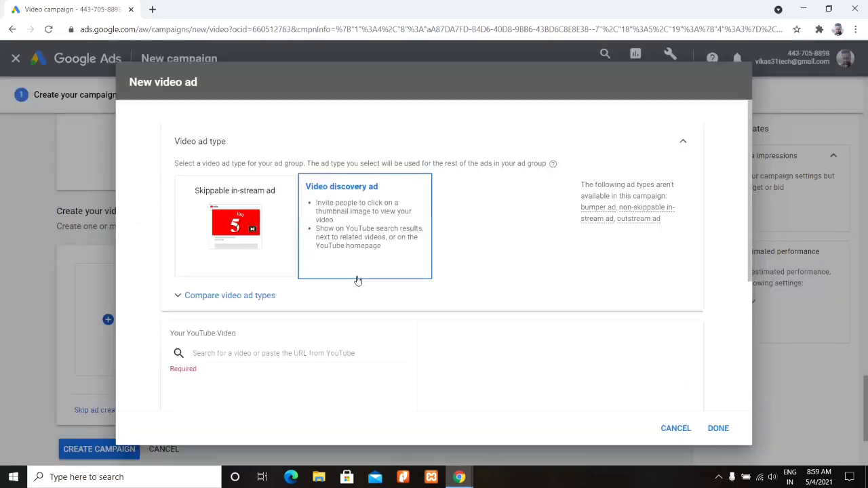
Search for the ad's YouTube video with "paytm full kyc" and clear the search.
left_click(252, 355)
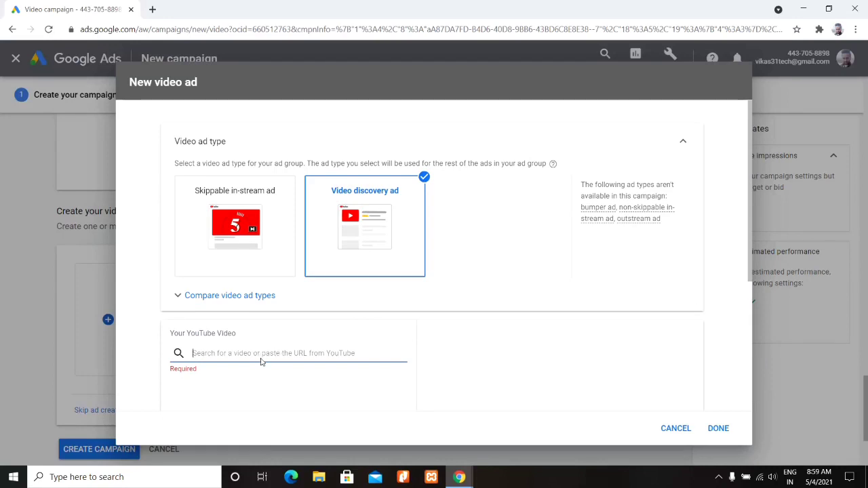
type("paytm")
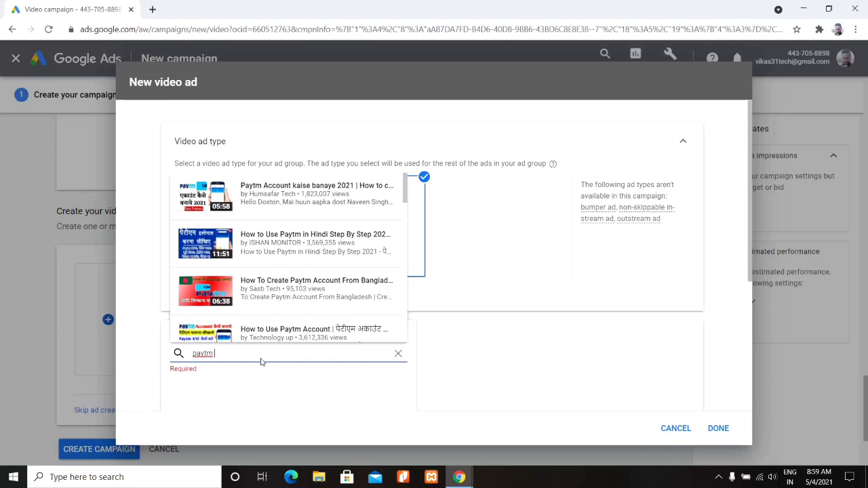
type("full kyc")
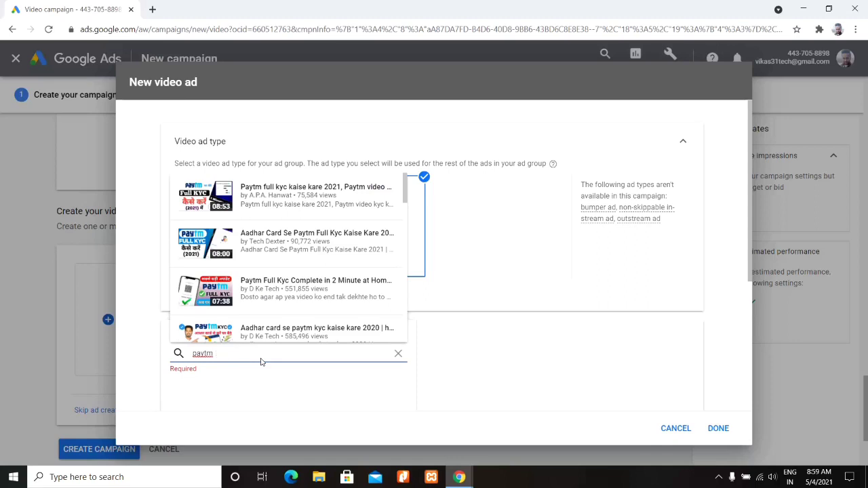
key("BackSpace")
key("BackSpace")
key("BackSpace")
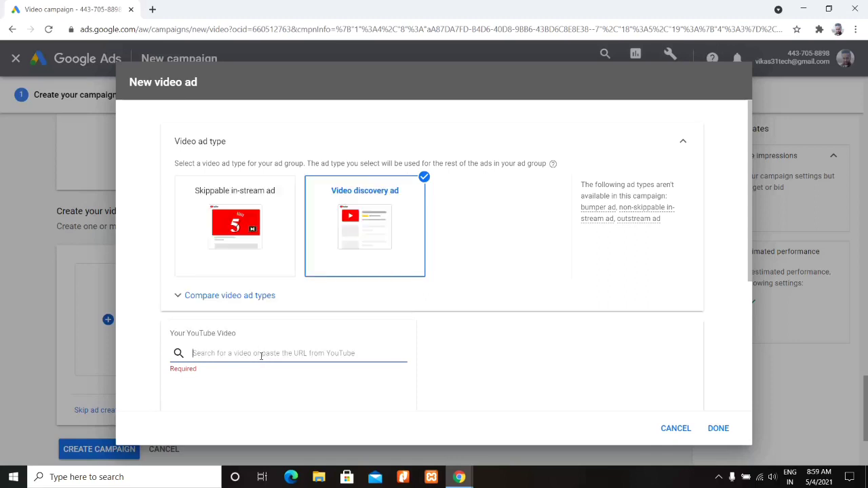
Open youtube.com in a new browser tab and go to the signed-in account's own channel page.
left_click(152, 9)
type("youtube.com")
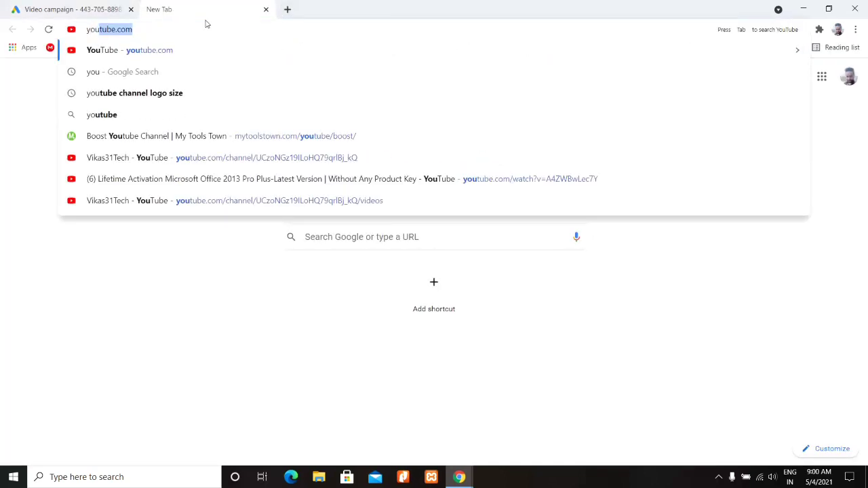
key("Return")
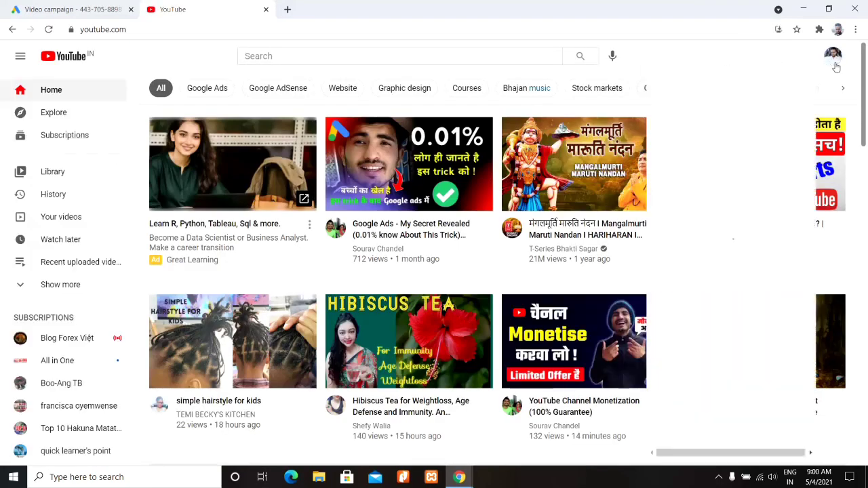
left_click(833, 60)
left_click(739, 135)
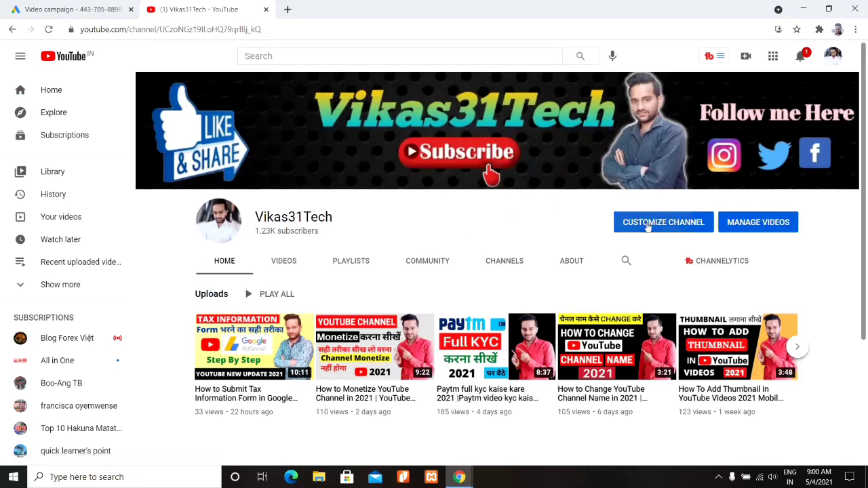
Open the channel in YouTube Studio and display its list of uploaded videos.
left_click(647, 224)
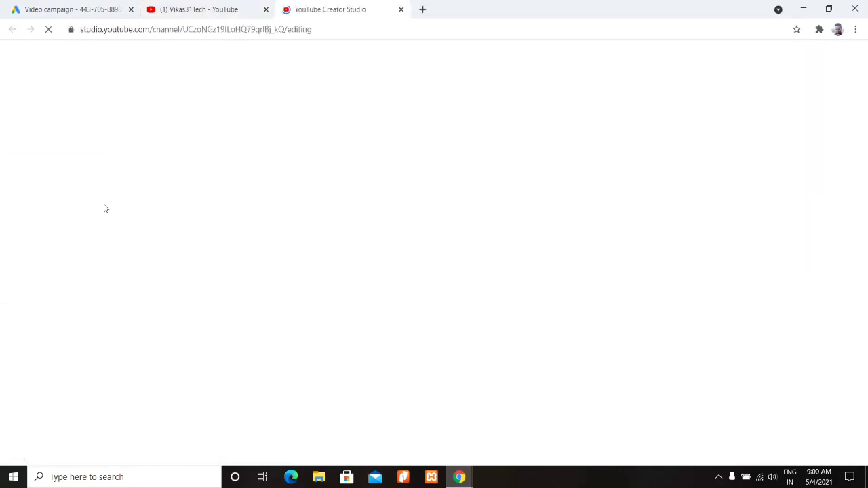
left_click(54, 242)
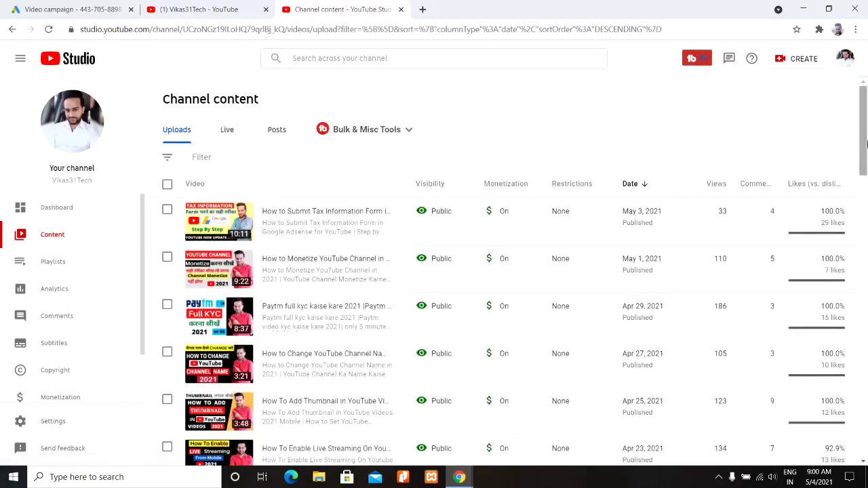
mouse_move(864, 149)
left_mouse_down()
mouse_move(865, 243)
mouse_move(866, 150)
left_mouse_up()
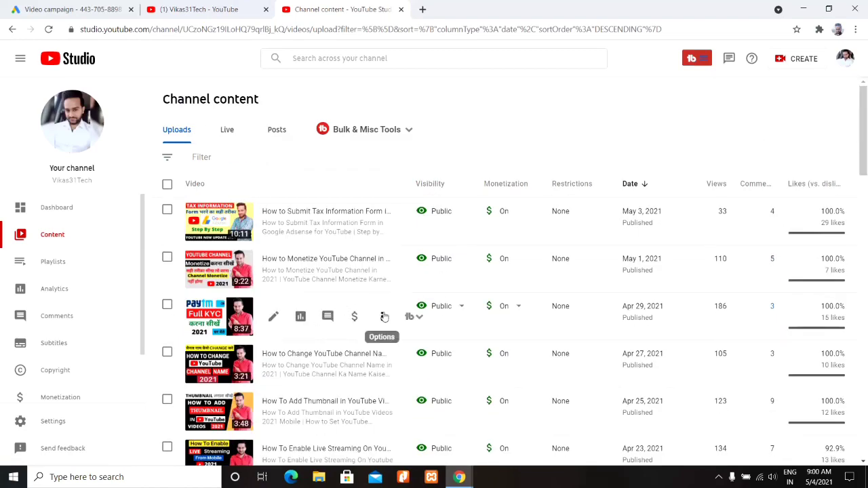
Copy the Paytm full KYC video's link from the channel's uploads and use it as the new Google Ads discovery ad's video.
left_click(384, 317)
left_click(329, 354)
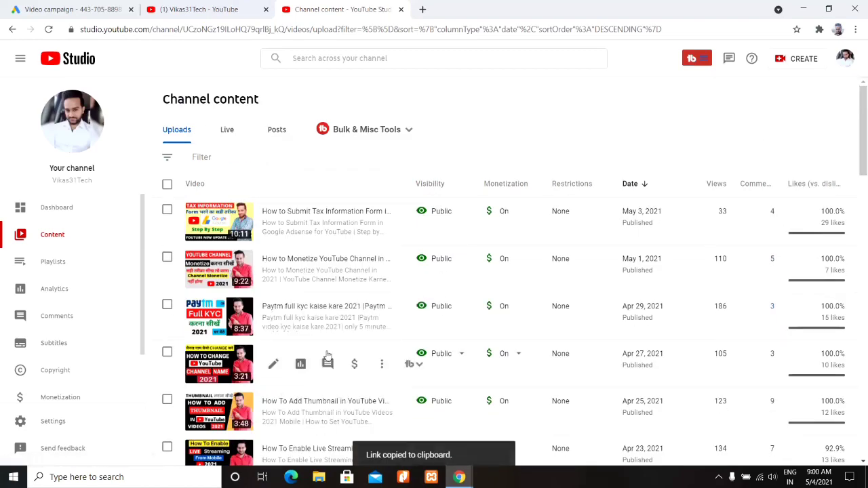
left_click(101, 4)
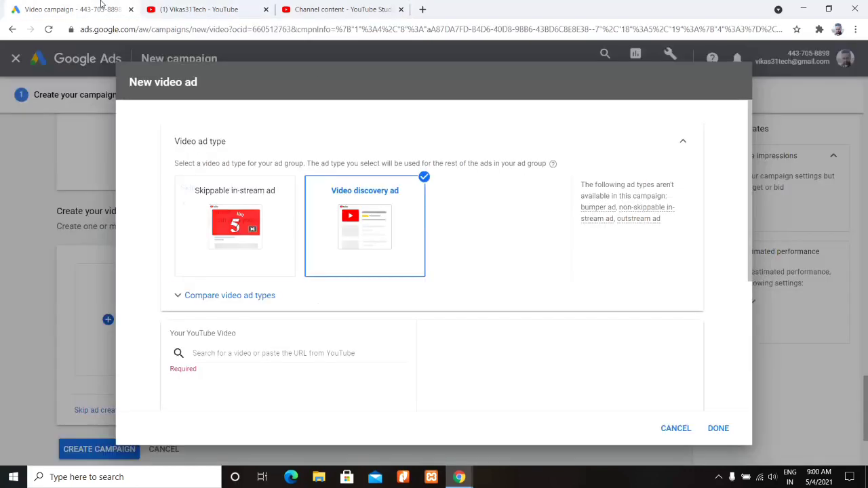
left_click(246, 351)
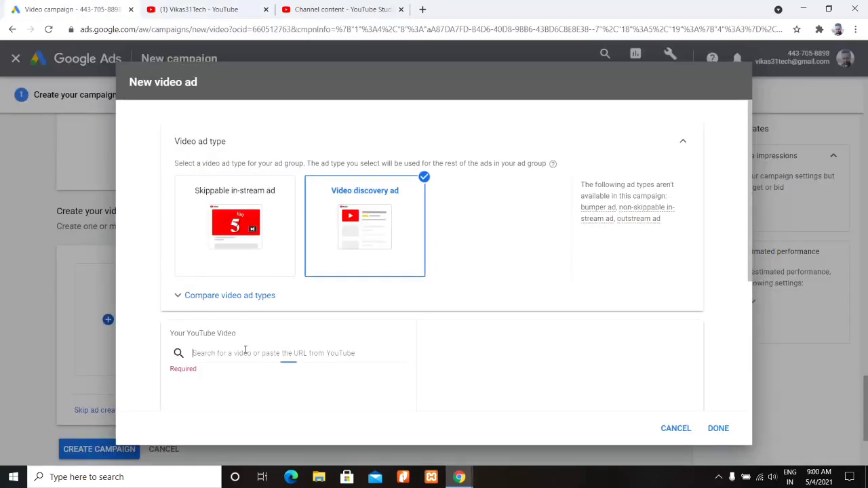
key("ctrl+v")
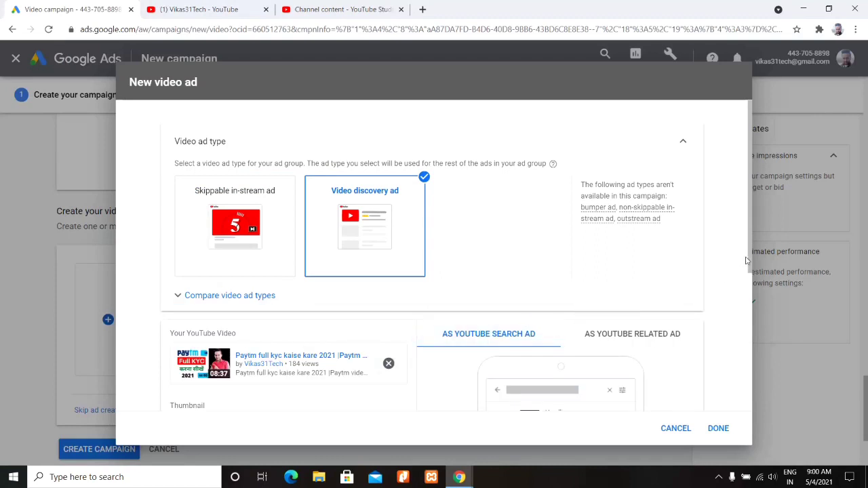
Enter "Paytm full kyc kaise kare" as the video ad's headline.
scroll(752, 260, "down", 2)
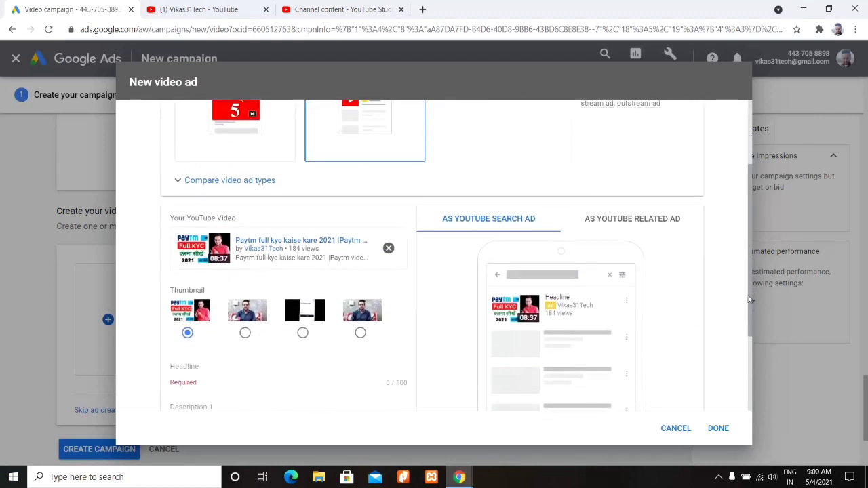
scroll(749, 298, "down", 2)
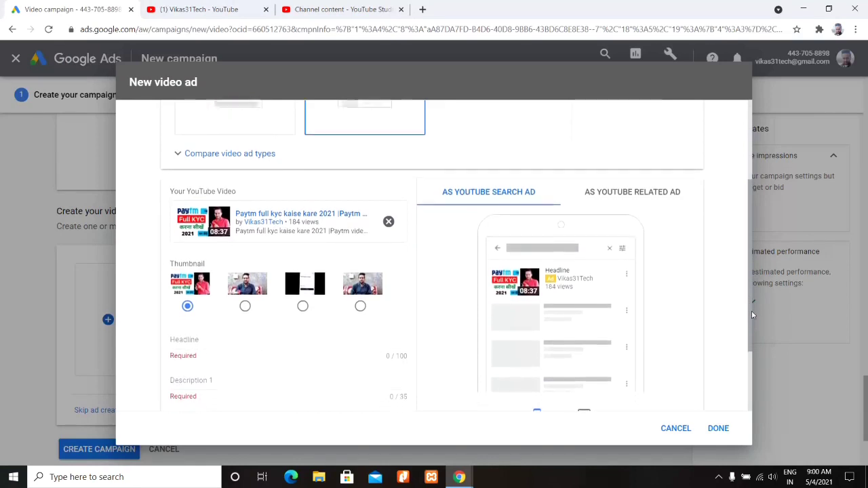
scroll(753, 330, "down", 1)
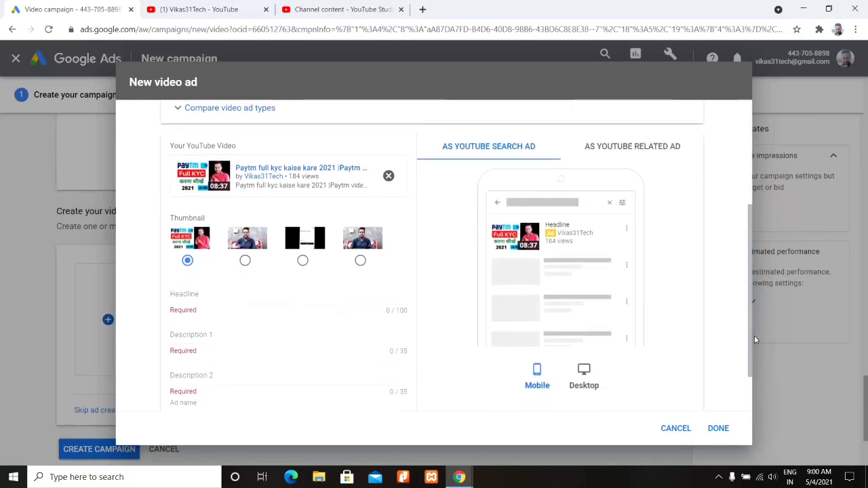
left_click(235, 298)
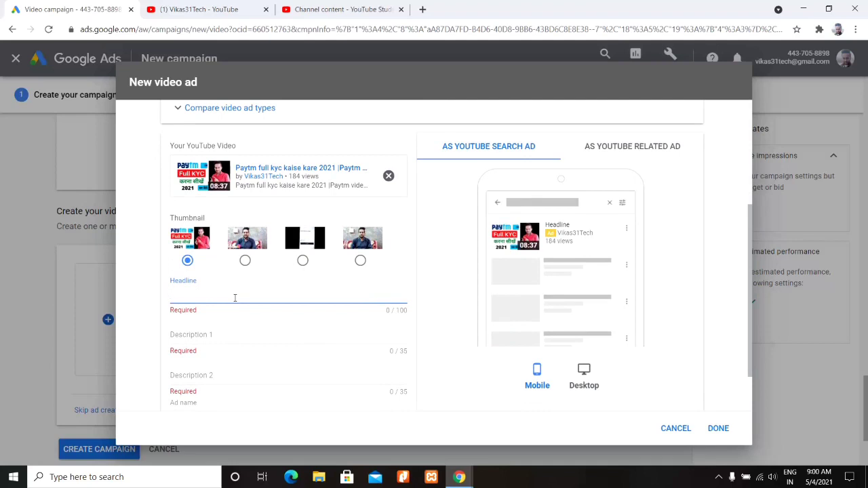
type("Paytm")
type("full kyc kaise kare")
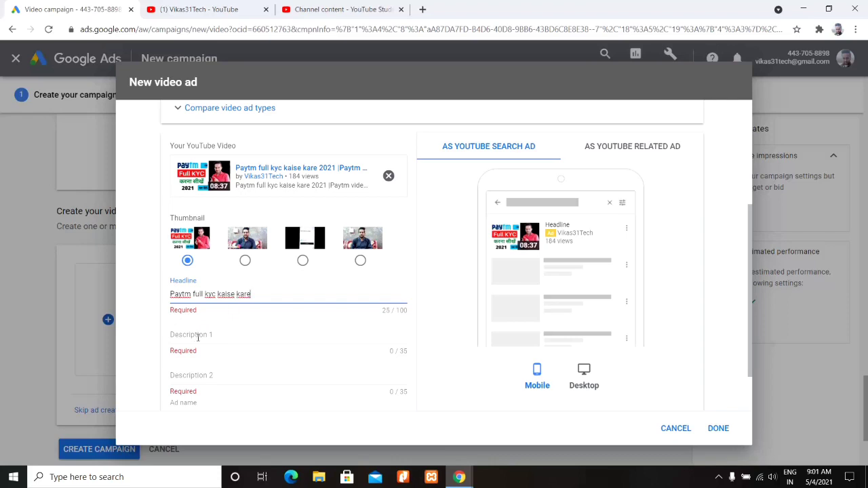
Set the ad's Description 1 to "paytm full kyc karna sikhe" and Description 2 to "paytm video kyc kaise kare".
left_click(198, 337)
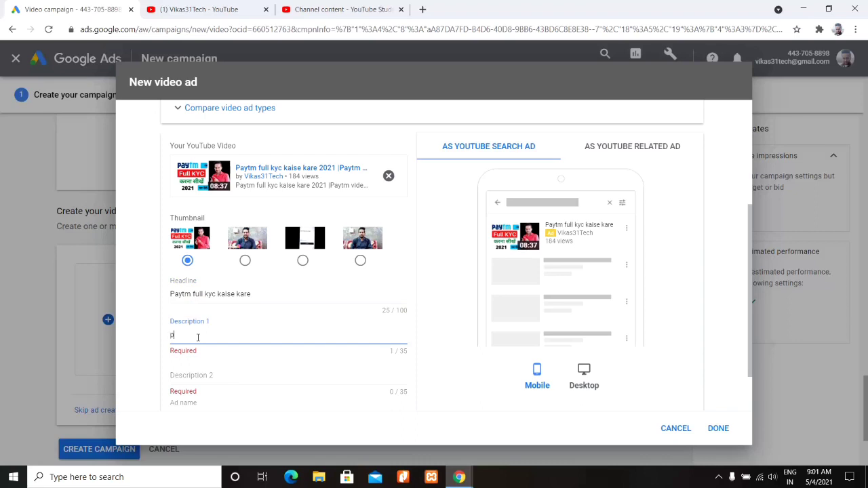
type("paytm full kyc karna sikhe")
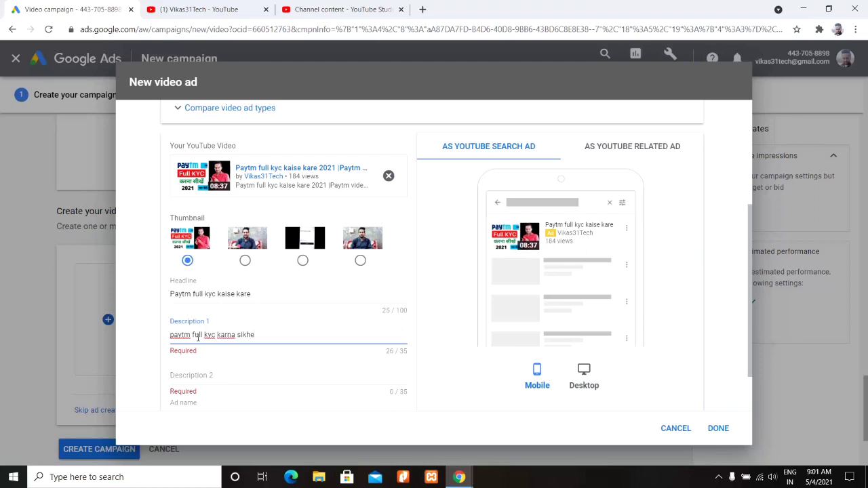
left_click(202, 378)
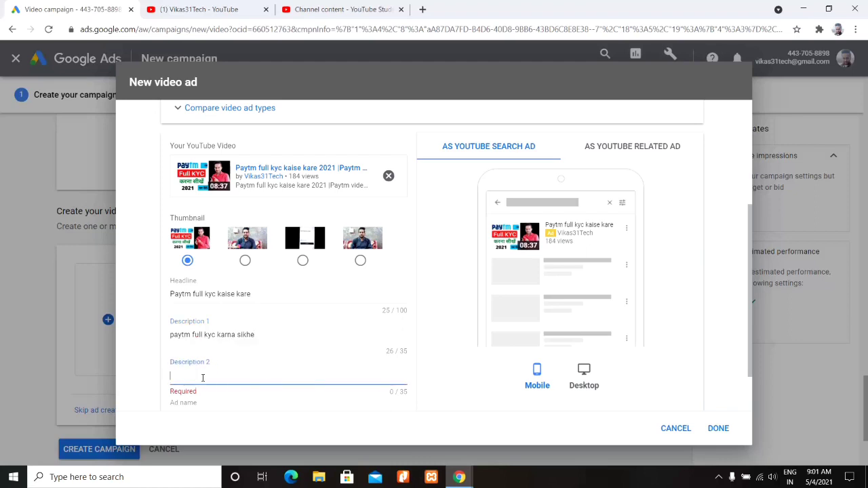
type("paytm video kyc kaise kare")
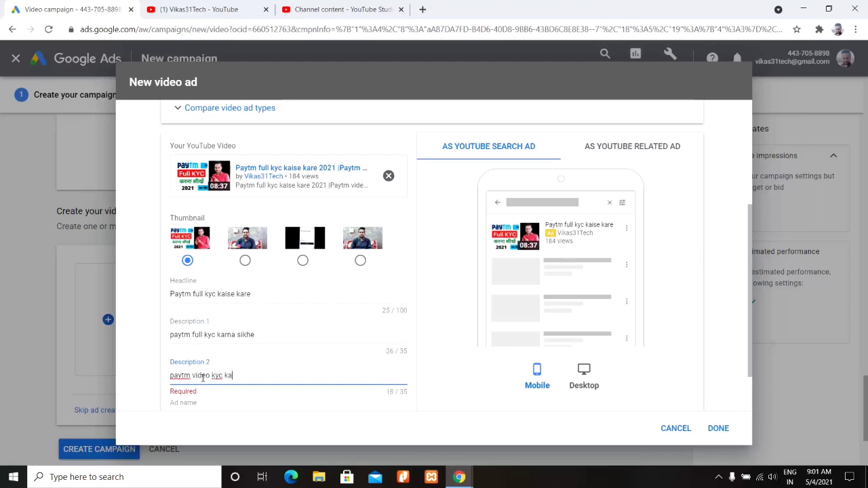
Extend the ad's headline with "ghar baithe".
left_click(260, 296)
type("gh")
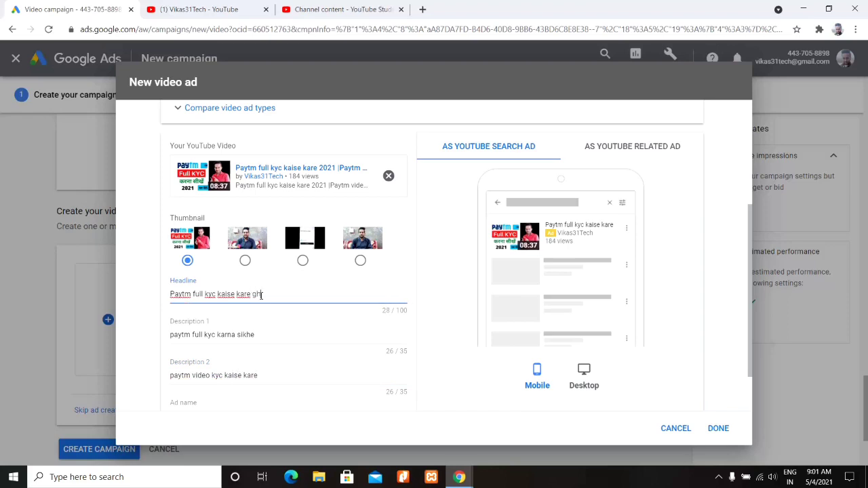
type("ar baithe")
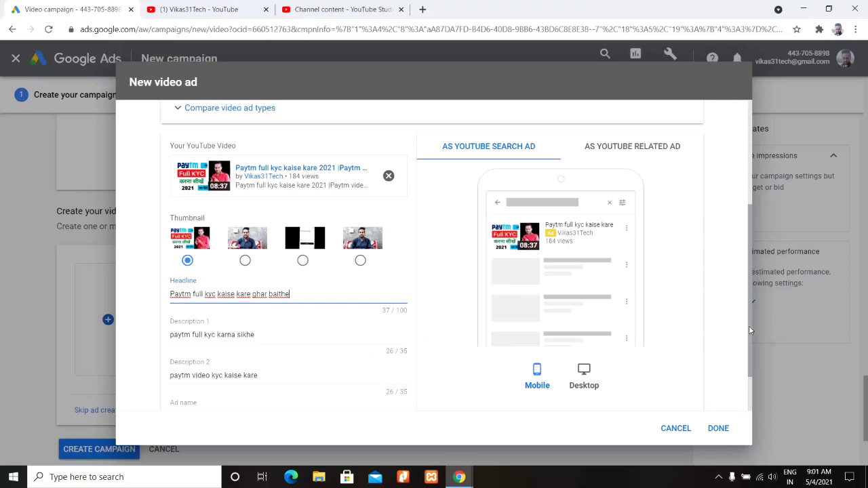
Enter the YouTube channel's name in lowercase as the ad name.
left_click_drag(749, 326, 750, 356)
left_click(192, 384)
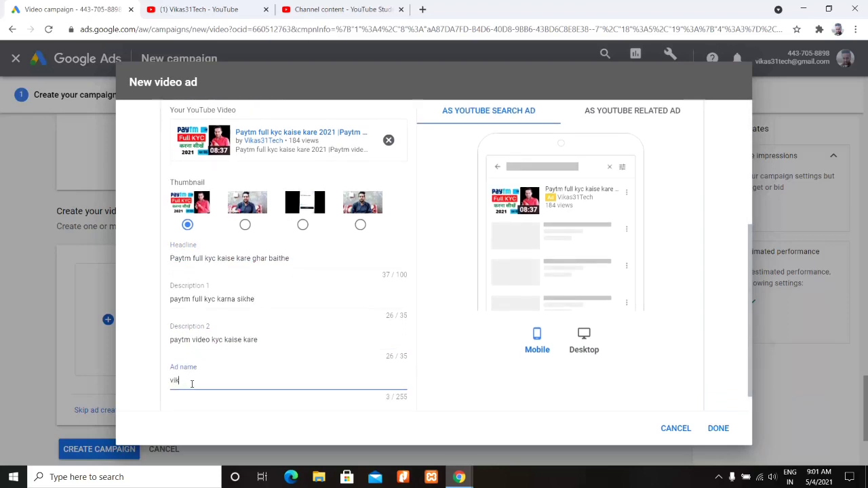
type("vikas31tech")
left_click_drag(751, 322, 751, 339)
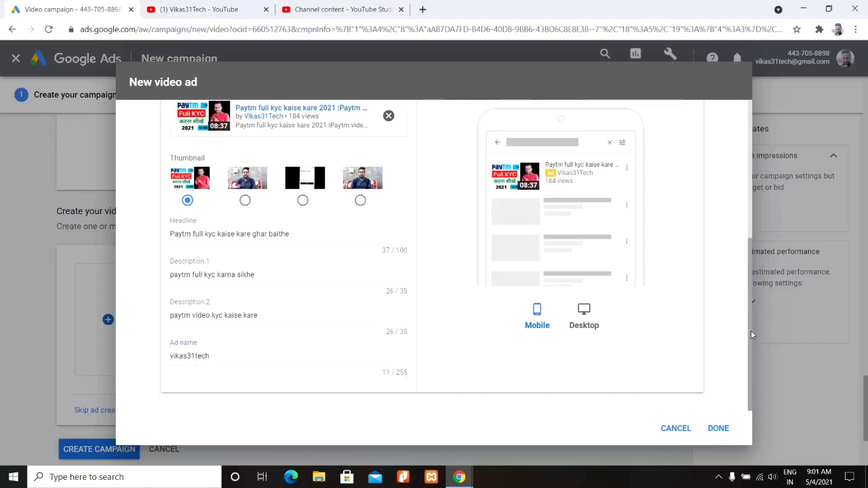
Append "2021" to the ad's headline while previewing it as a desktop search ad, and save the video ad.
left_click(583, 312)
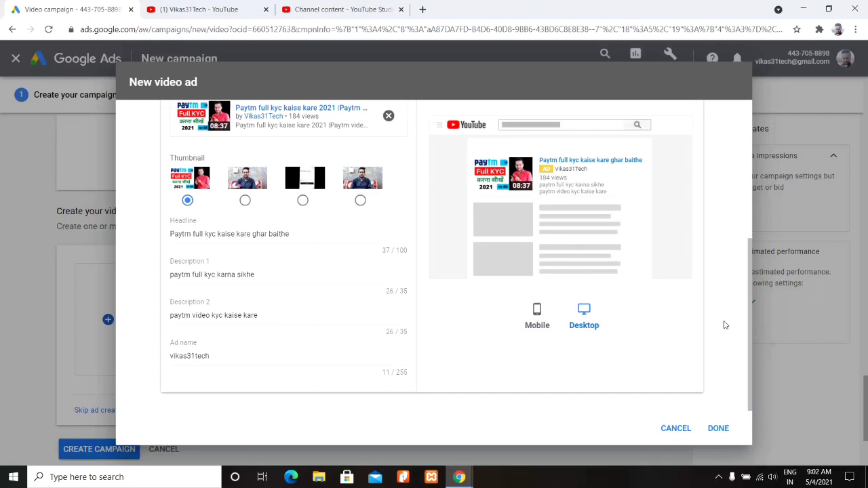
scroll(750, 339, "up", 1)
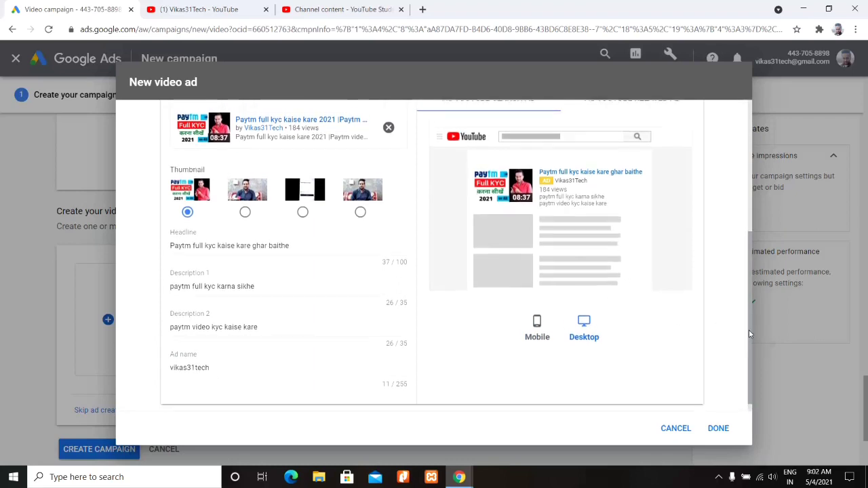
left_click(295, 246)
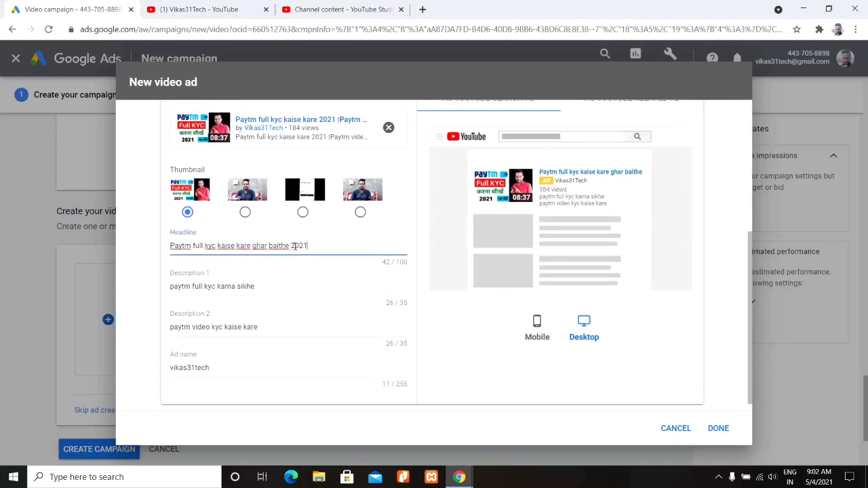
left_click(582, 336)
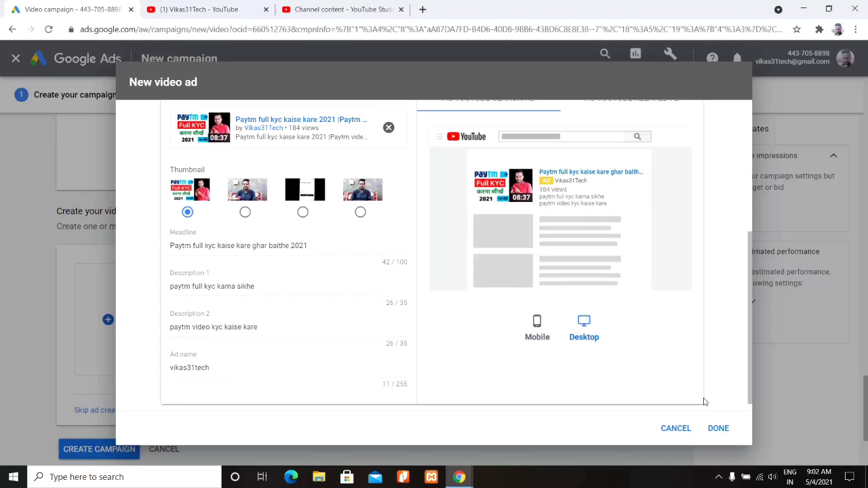
left_click(720, 429)
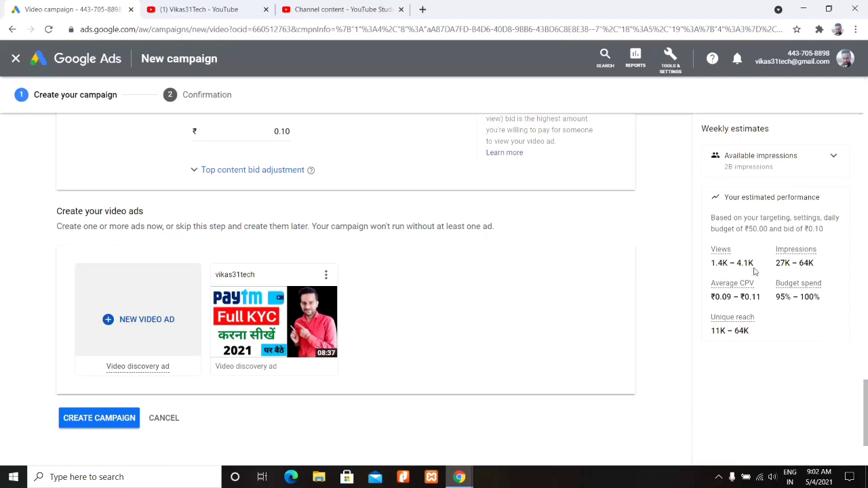
Set the ad group's maximum CPV bid to ₹0.08.
left_click_drag(866, 405, 866, 391)
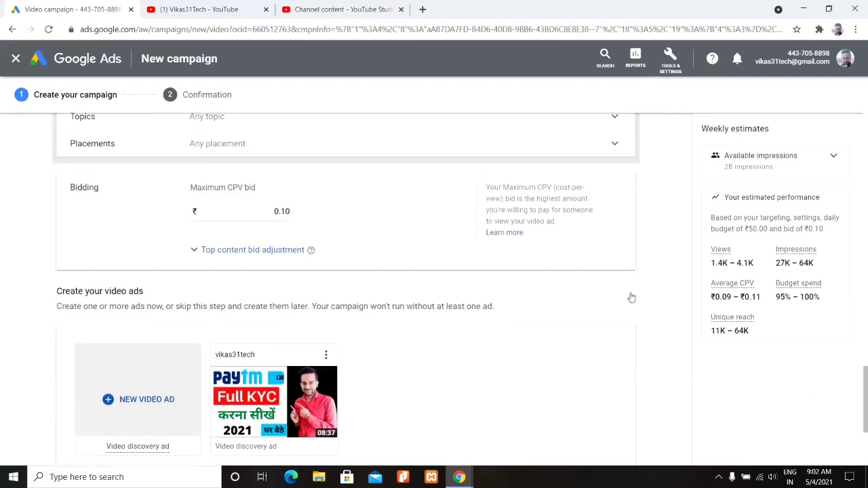
left_click(290, 211)
key("BackSpace")
type("0")
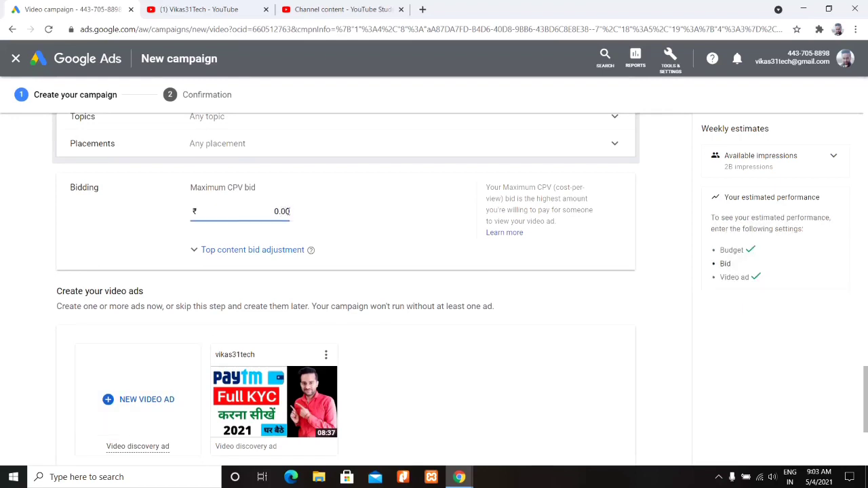
key("BackSpace")
type("5")
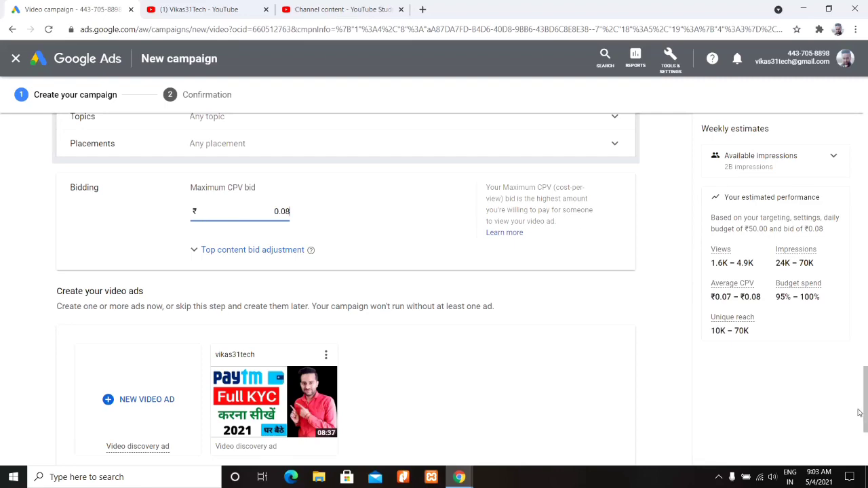
Set the campaign's daily budget to ₹30.00.
left_click_drag(866, 410, 866, 152)
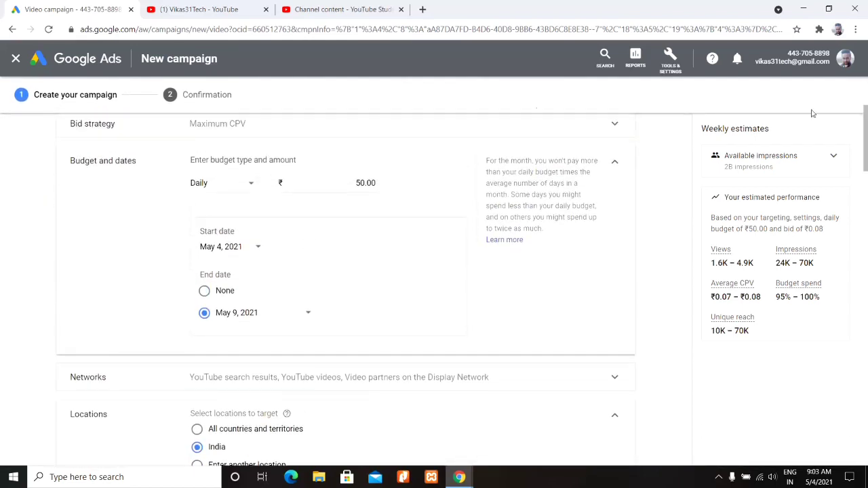
left_click(360, 182)
key("BackSpace")
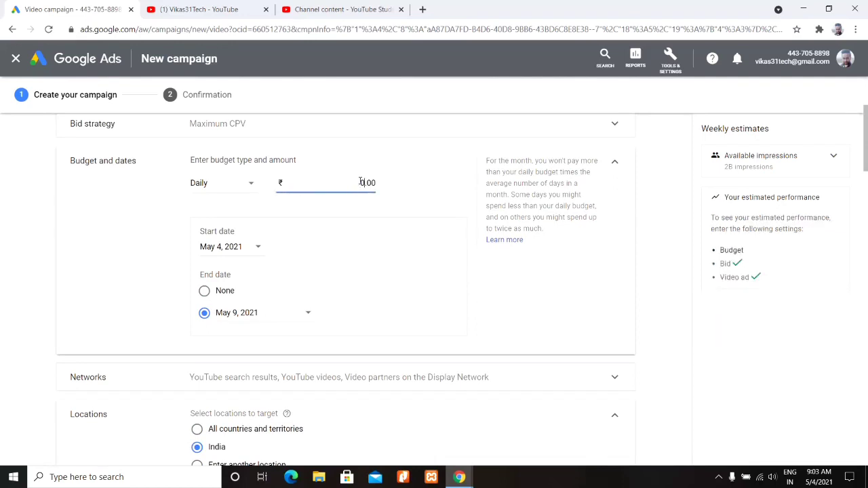
type("3")
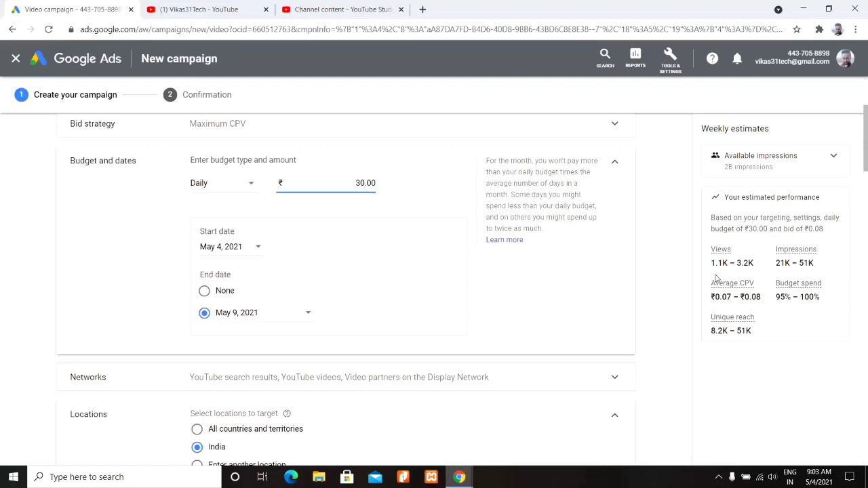
Try a maximum CPV bid of ₹0.07 for the ad group and return it to ₹0.08.
left_click_drag(867, 177, 867, 386)
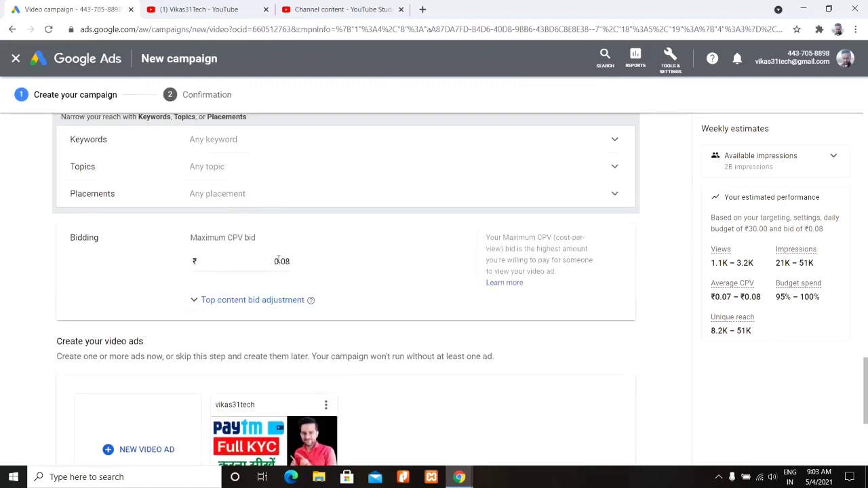
left_click(290, 261)
key("BackSpace")
type("0")
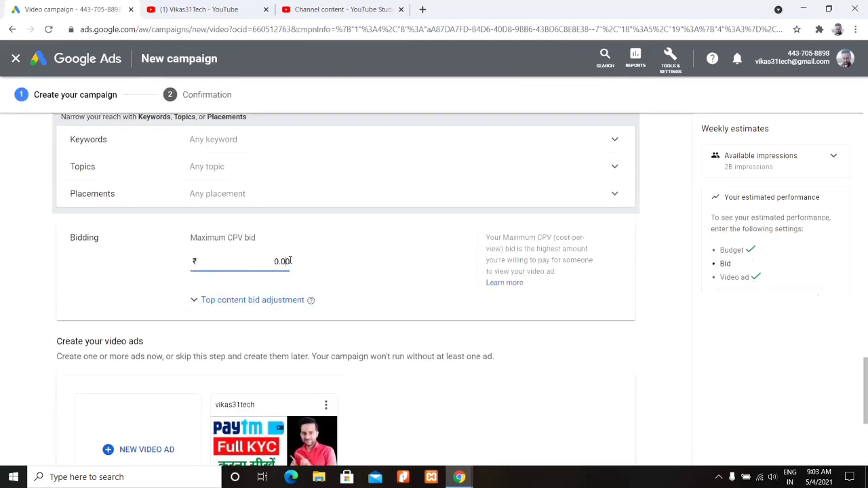
key("BackSpace")
type("7")
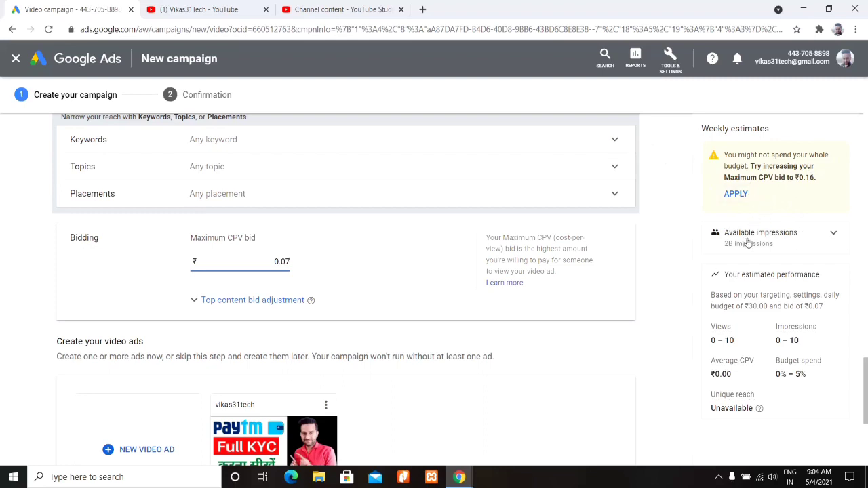
key("BackSpace")
type("8")
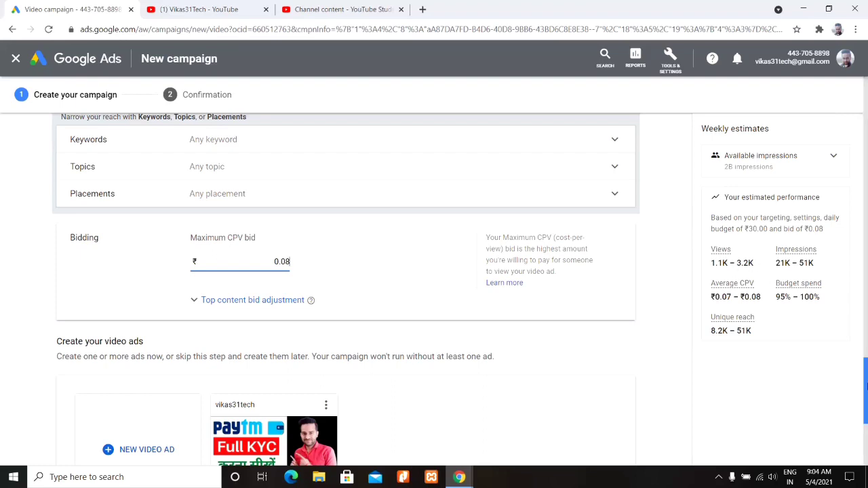
Set the campaign's daily budget to ₹40.00.
left_click_drag(865, 387, 866, 383)
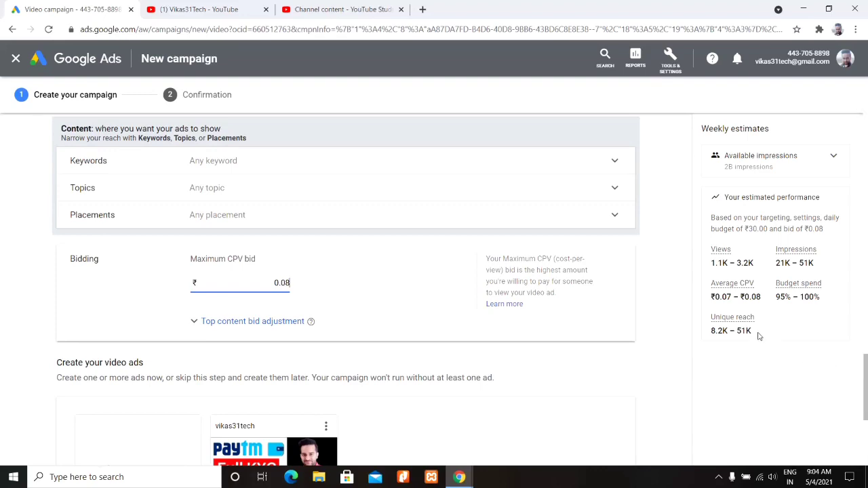
left_click_drag(857, 375, 866, 151)
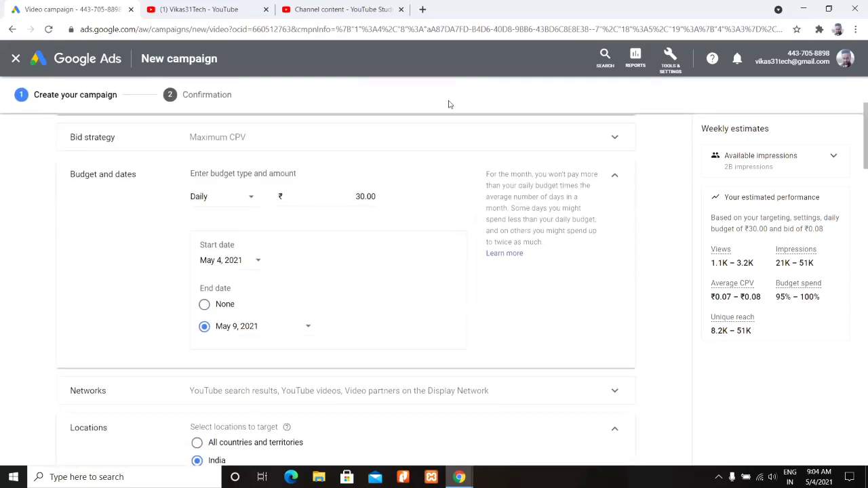
left_click(362, 198)
key("BackSpace")
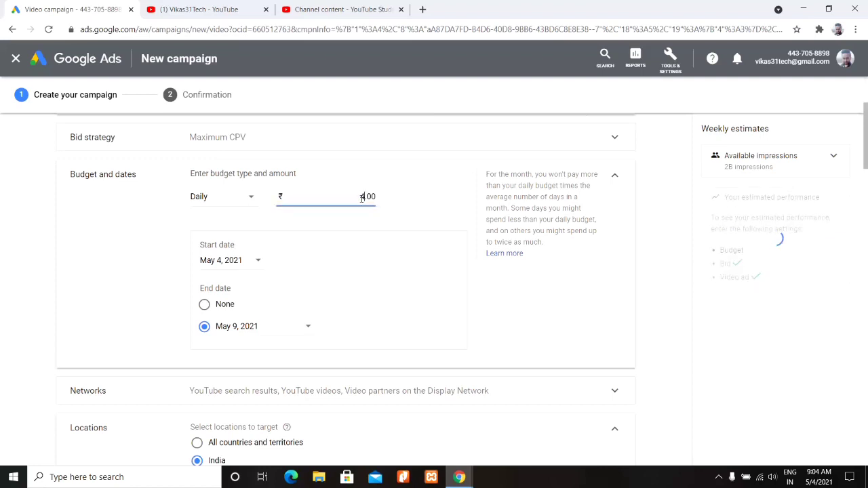
type("40")
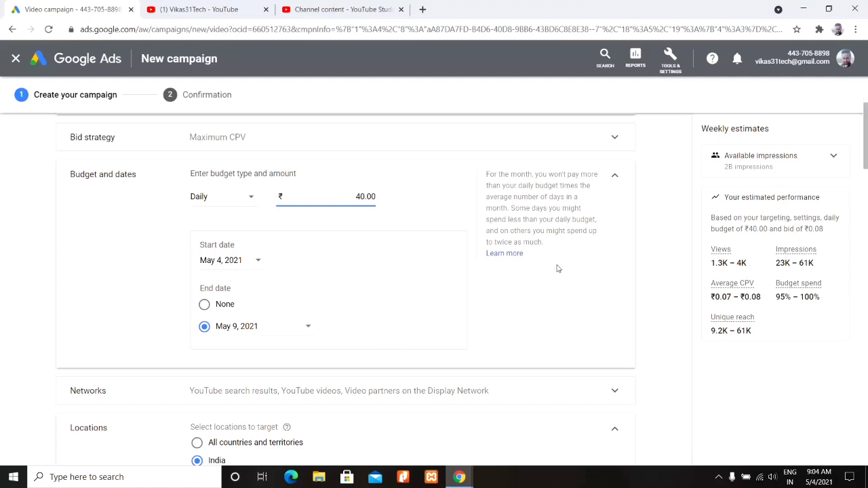
Try a maximum CPV bid of ₹0.07 with the new daily budget and restore the bid to ₹0.08.
left_click_drag(866, 150, 865, 370)
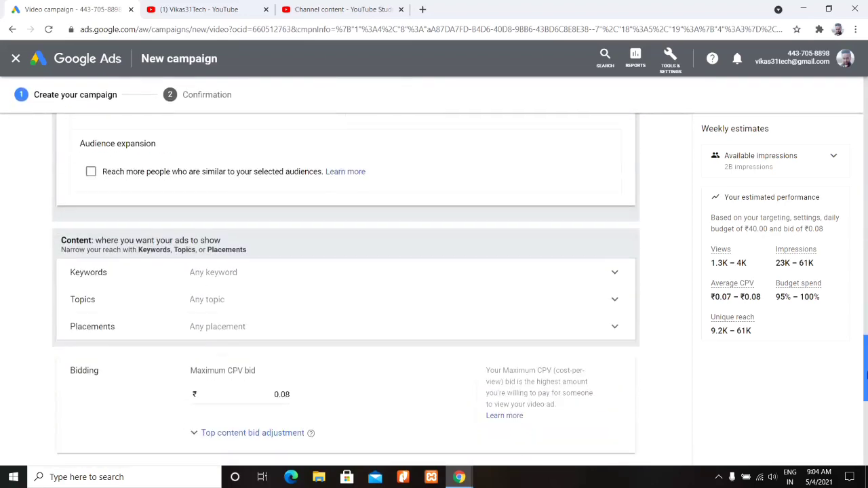
left_click(287, 395)
key("BackSpace")
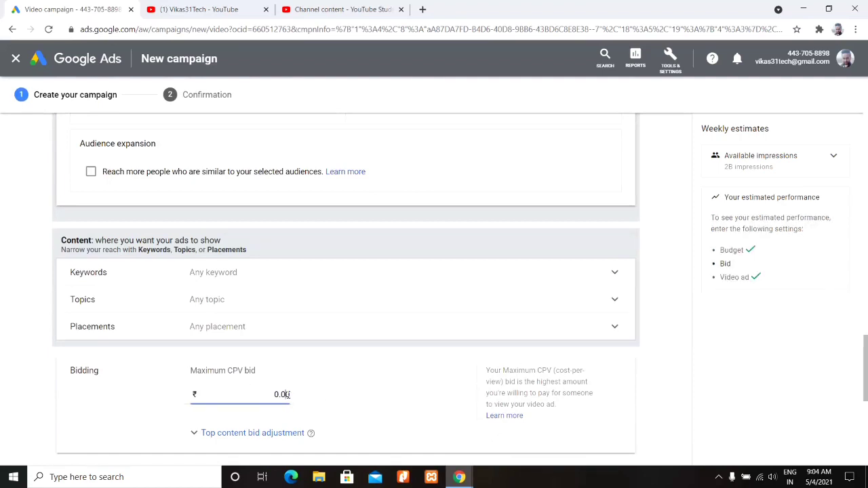
type("7")
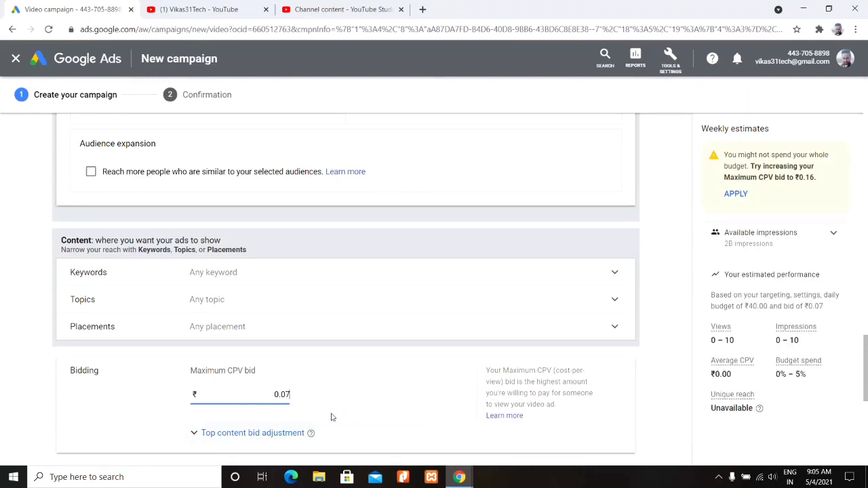
key("BackSpace")
type("8")
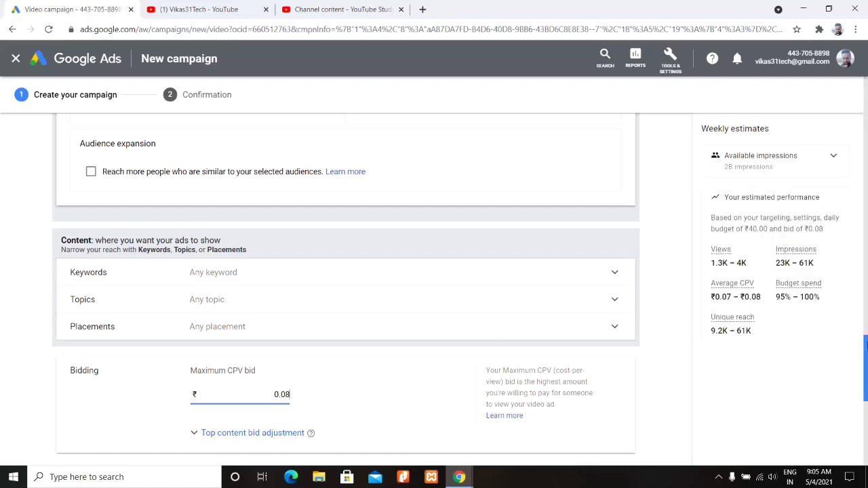
Create the campaign with its video discovery ad and continue from the confirmation to the new campaign.
left_click_drag(865, 346, 846, 375)
left_click(669, 344)
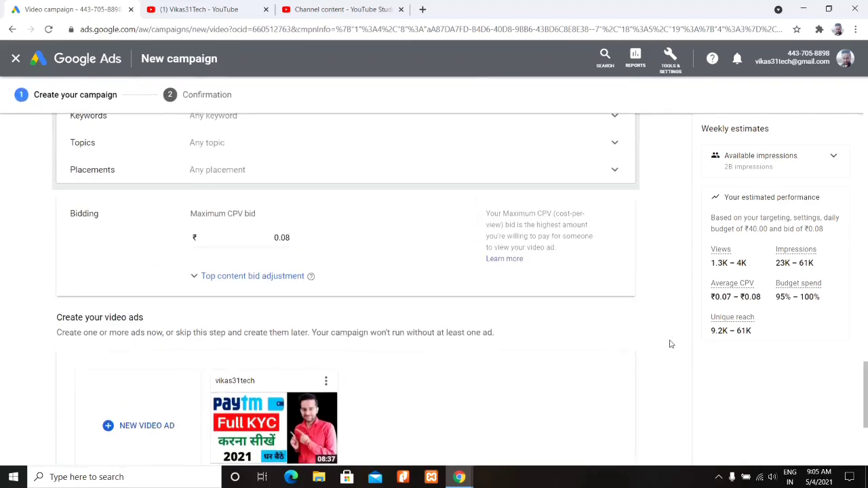
left_click_drag(865, 404, 865, 441)
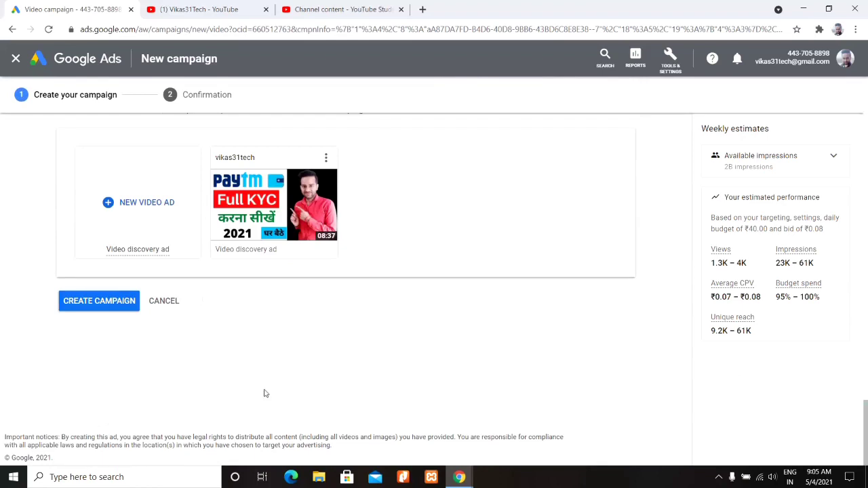
left_click(103, 306)
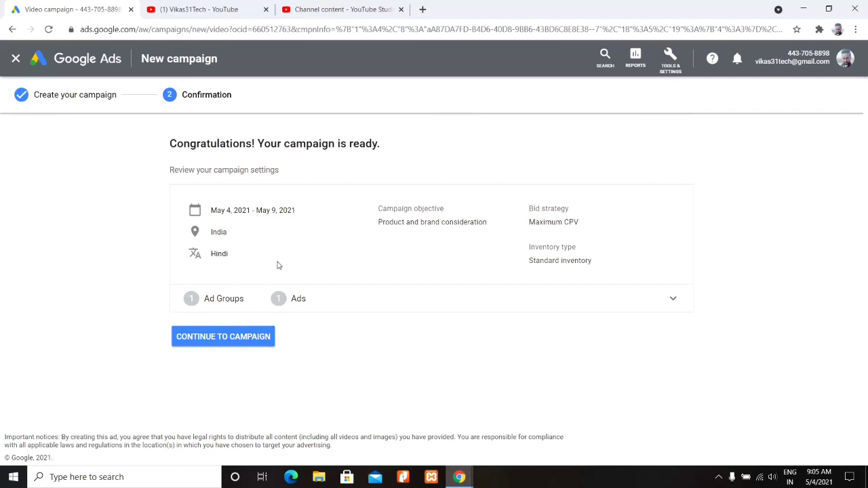
left_click(232, 343)
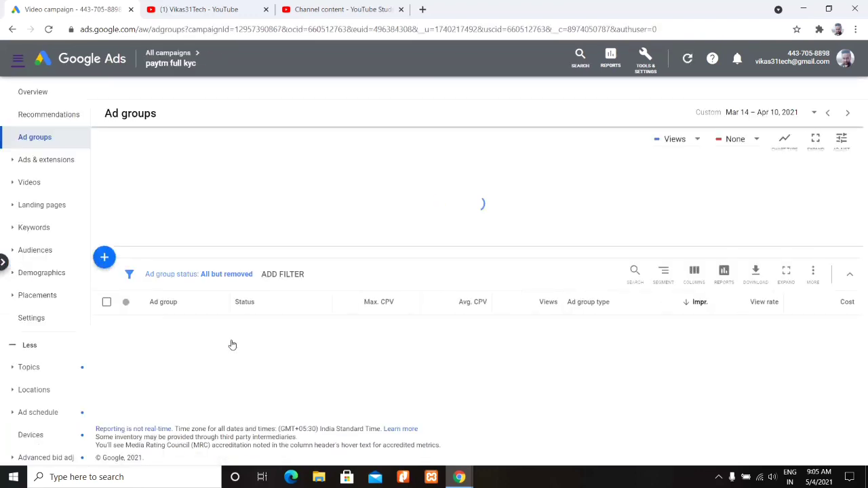